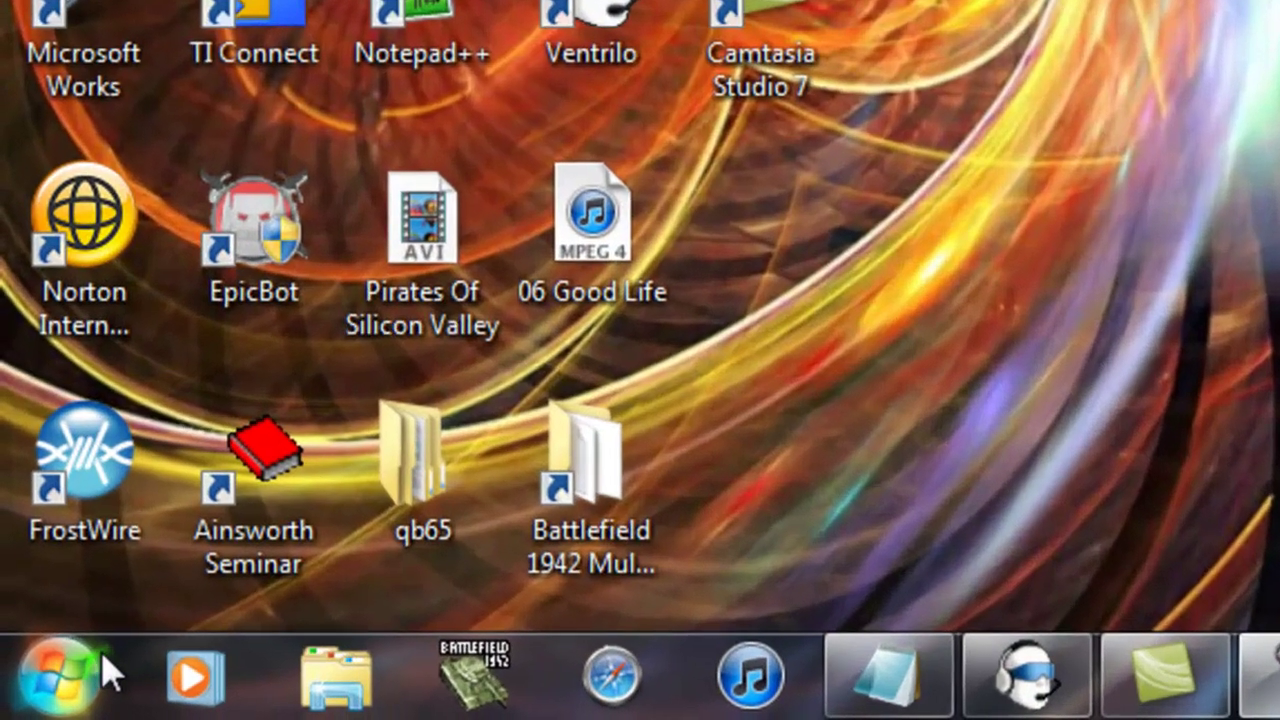
- Search the Start menu for cmd and open a Command Prompt window
left_click(38, 702)
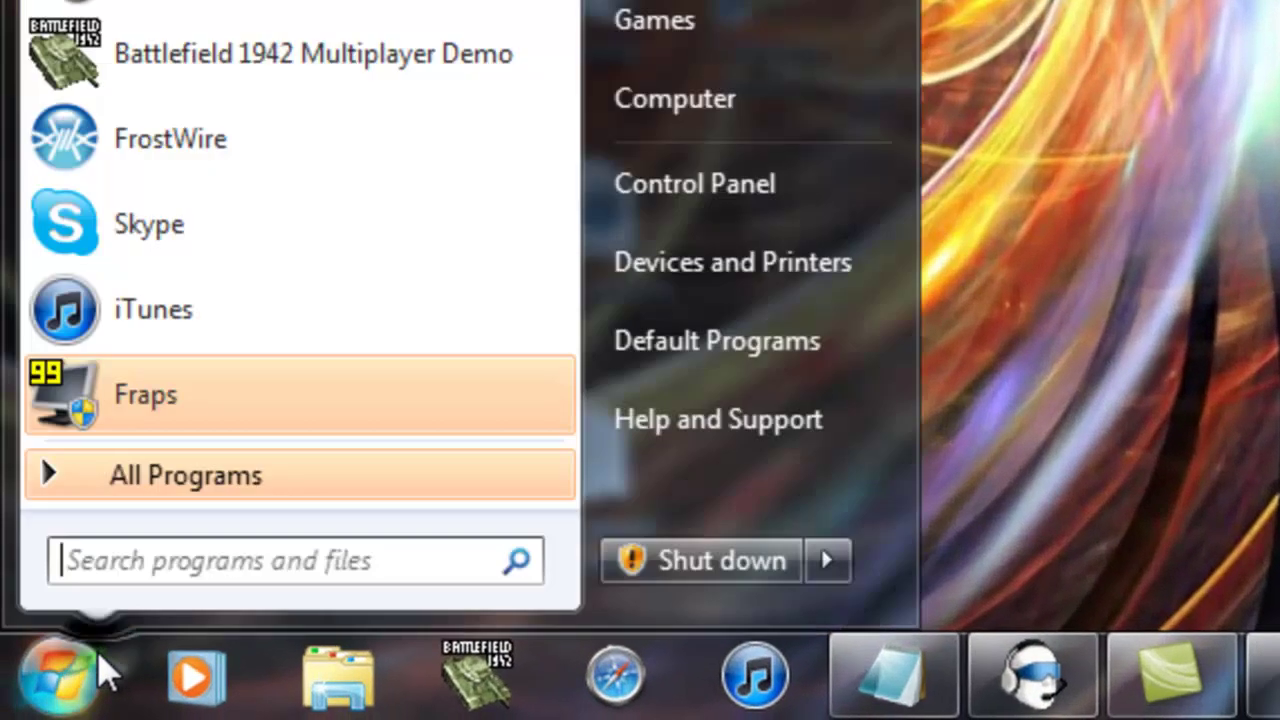
left_click(186, 568)
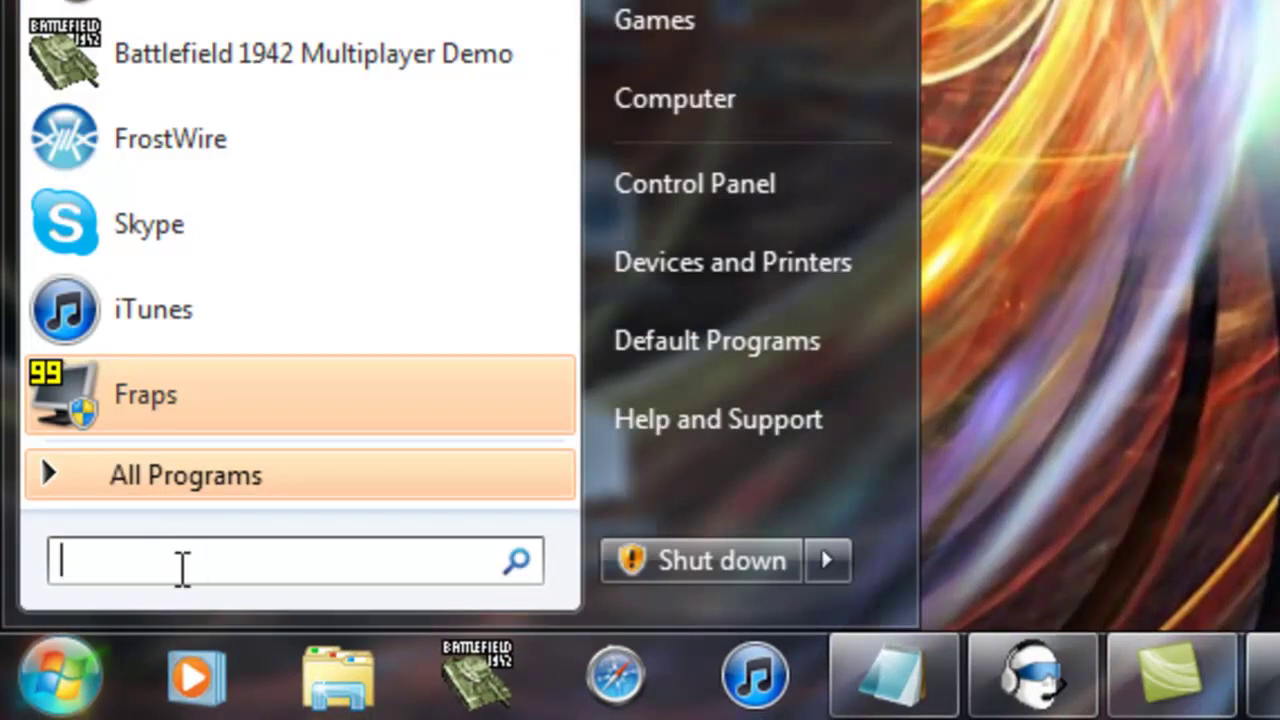
type("cmd")
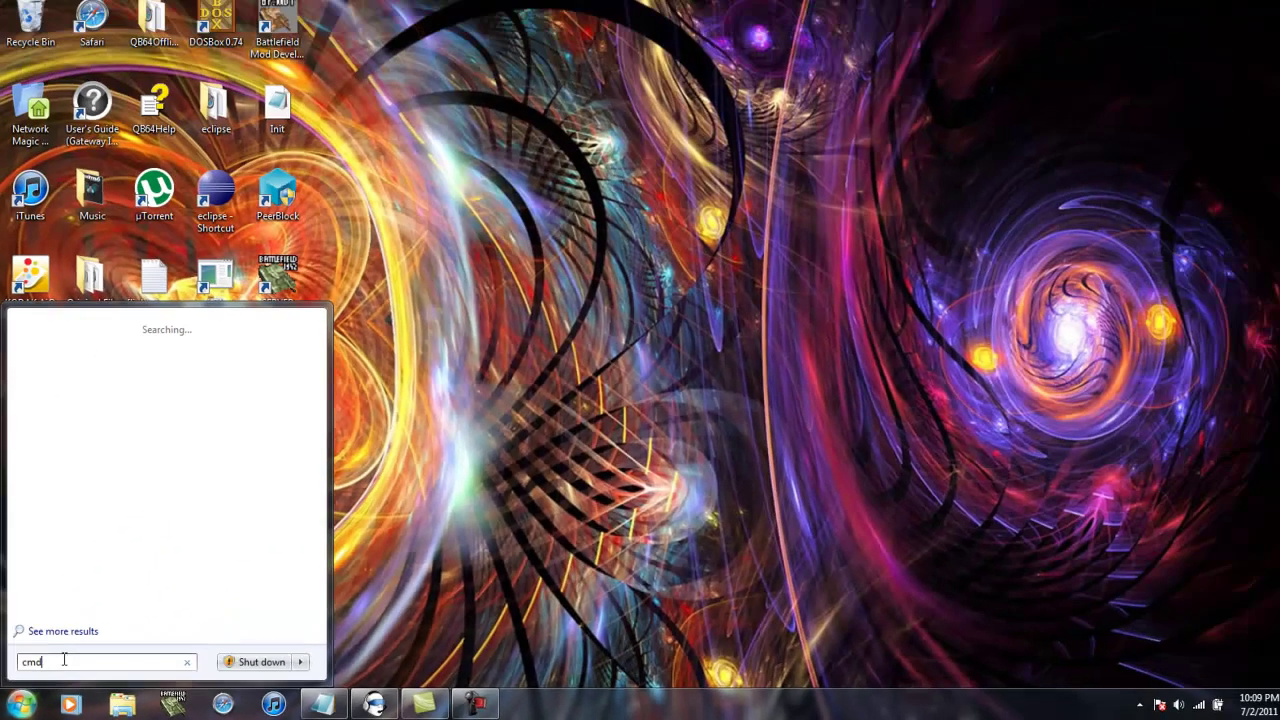
key("Escape")
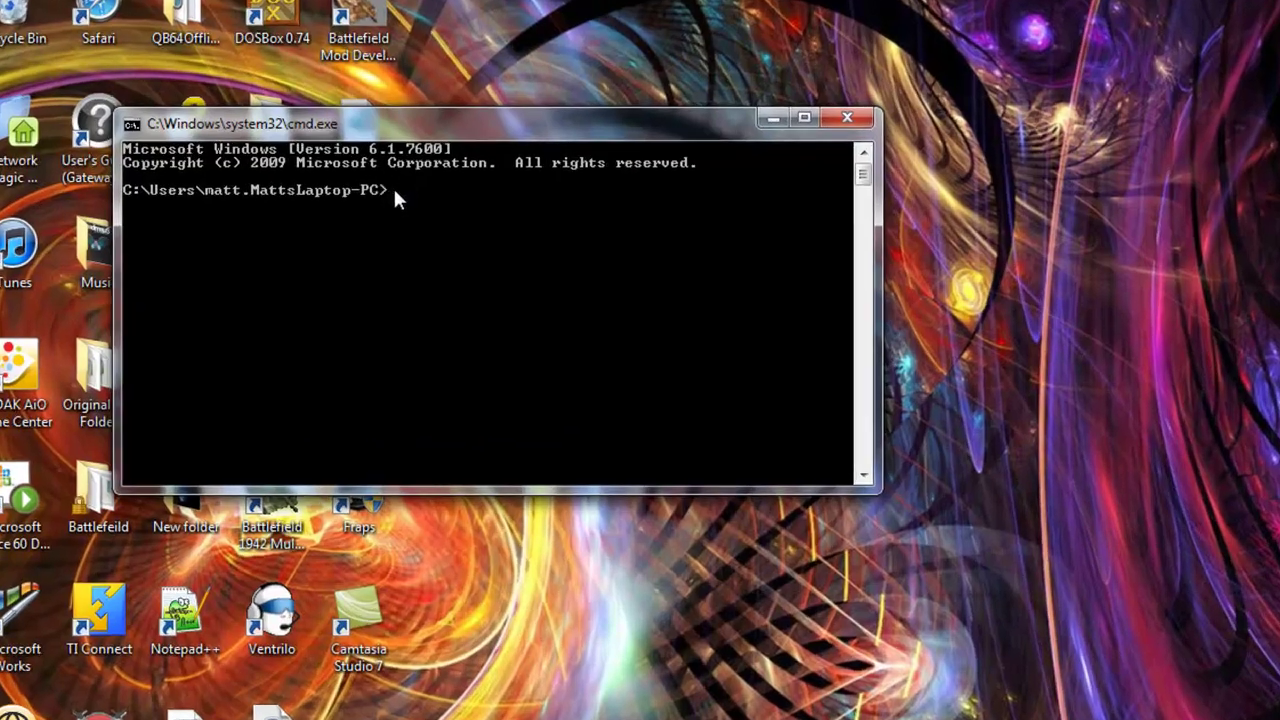
- Run ipconfig to read IPv4 192.168.1.102 and gateway 192.168.1.1, then close Command Prompt
type("ipconf")
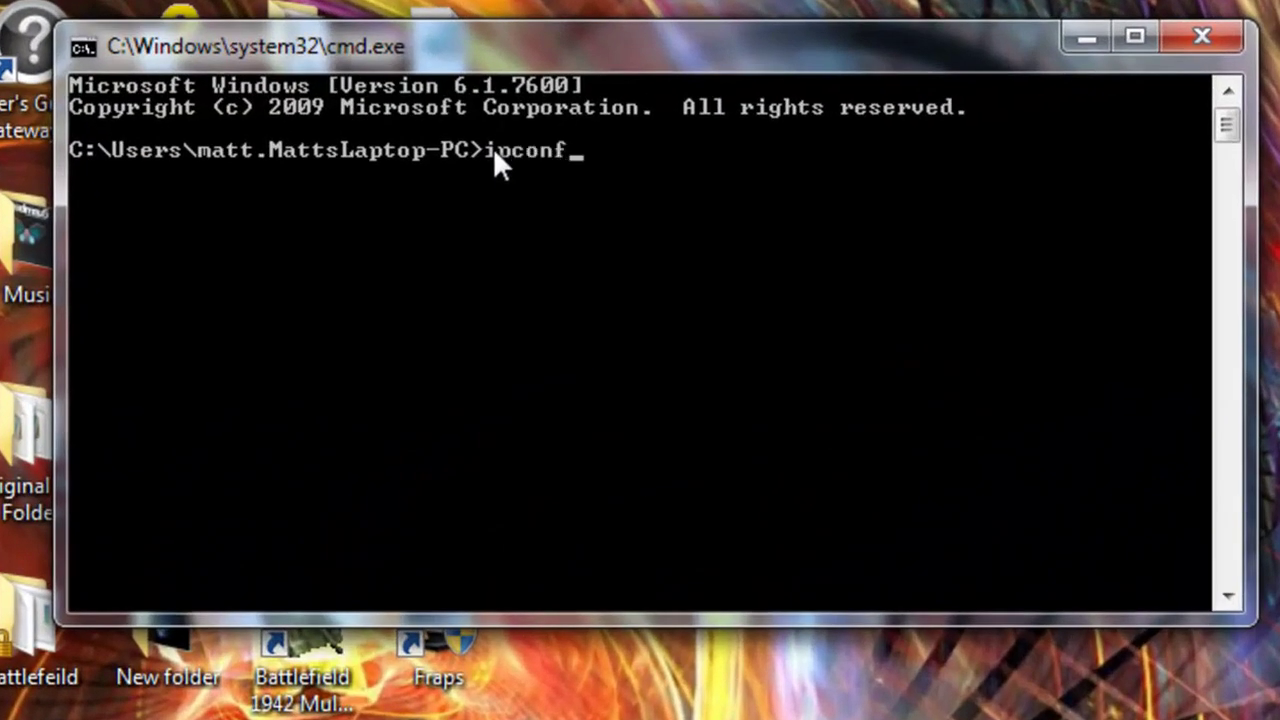
type("ig")
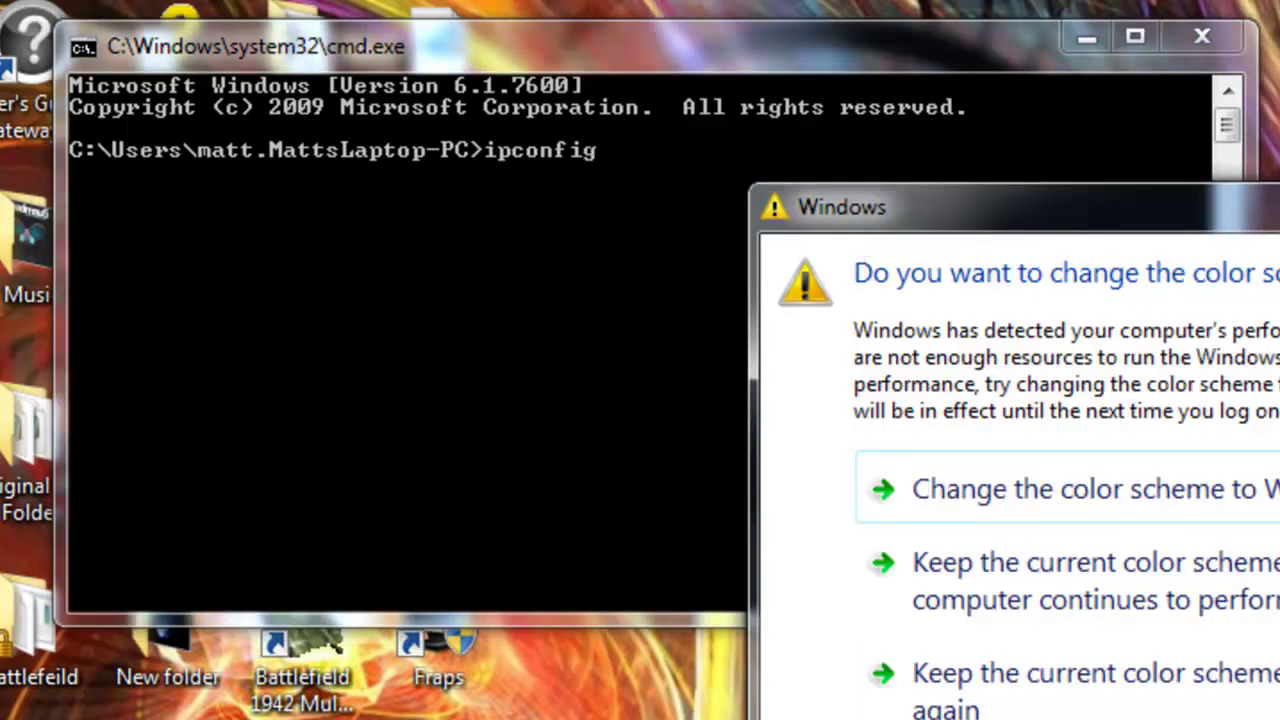
left_click(1279, 205)
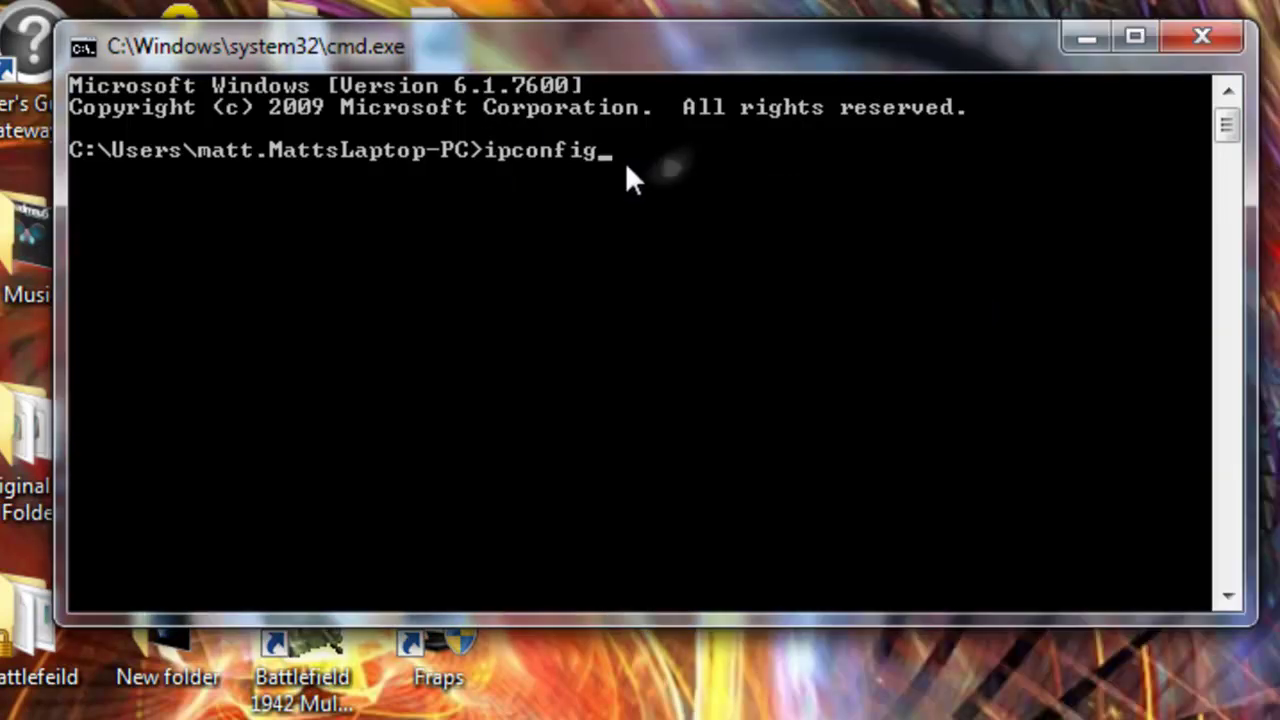
key("Return")
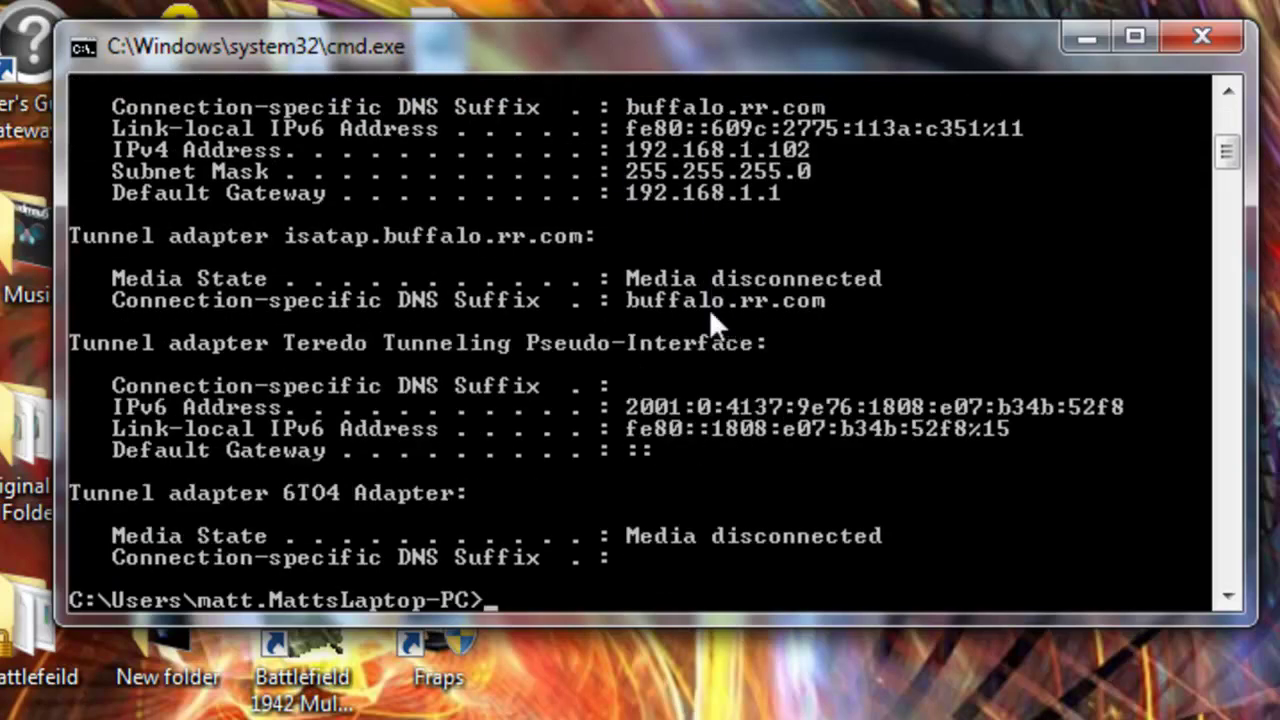
scroll(746, 526, "up", 1)
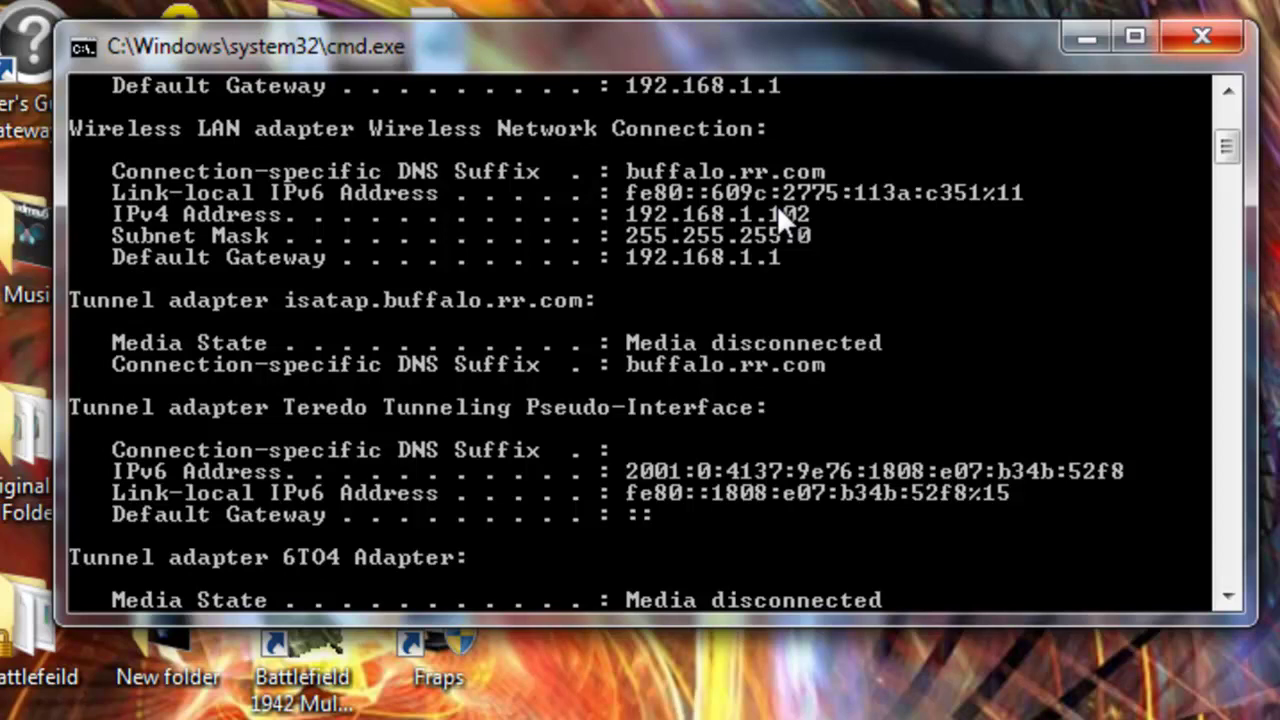
key("alt+F4")
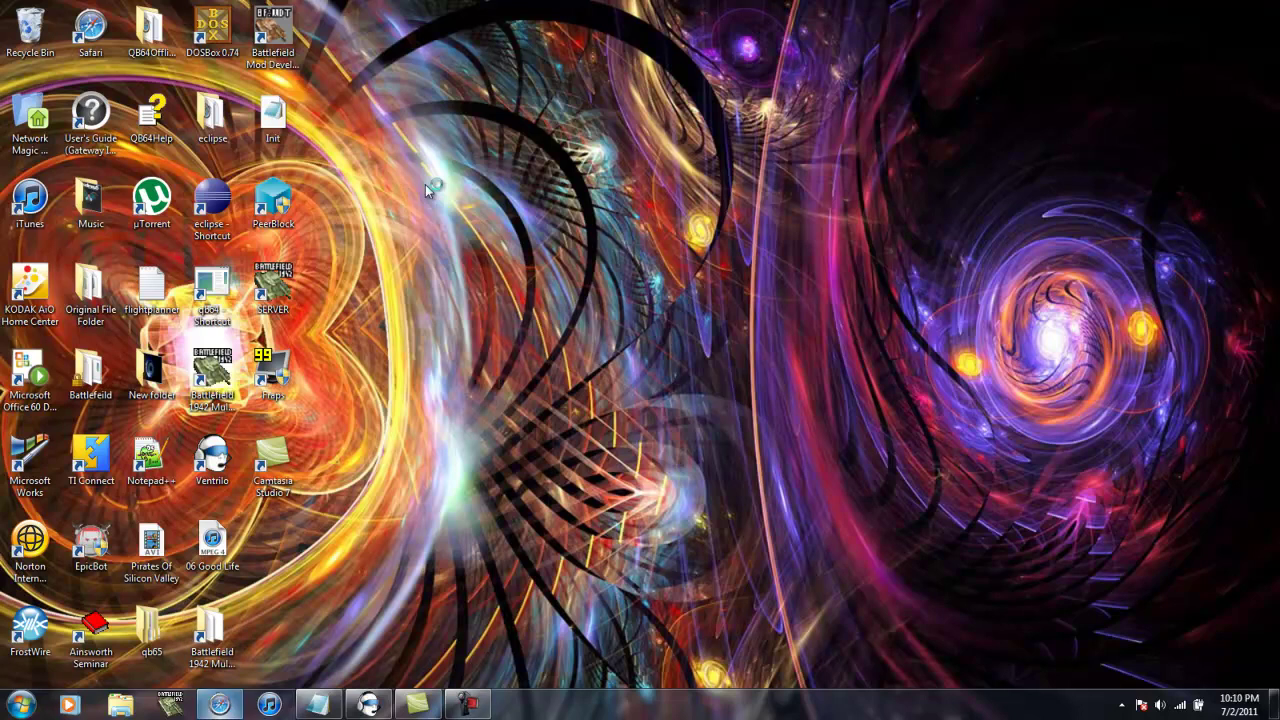
- Load the router admin page at 192.168.1.1 and enter the router user name
type("192.168.1.1")
key("Return")
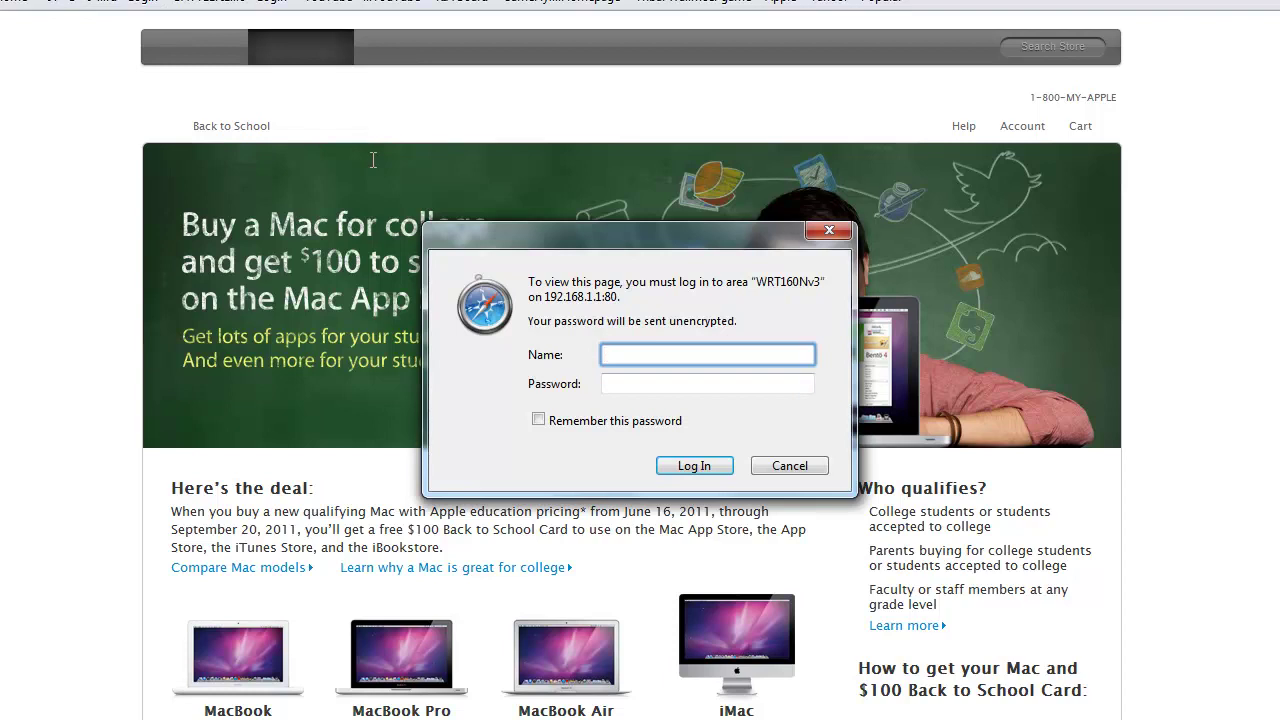
key("Tab")
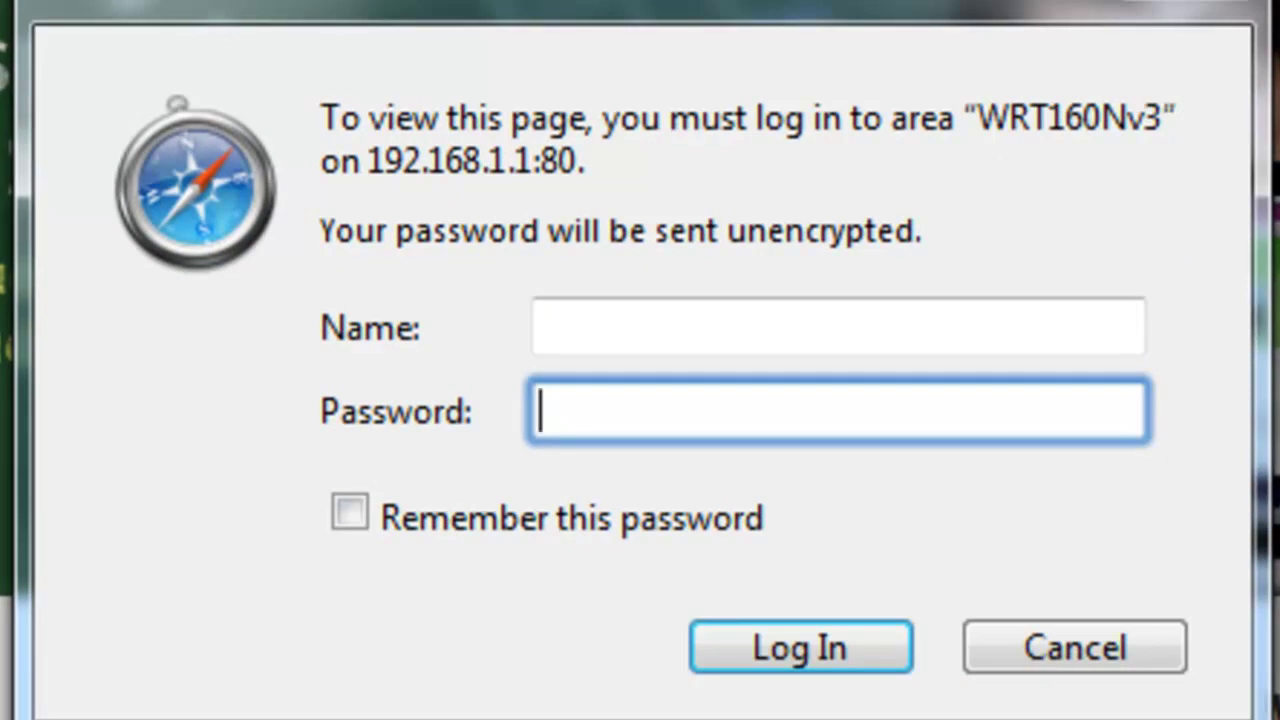
left_click(545, 327)
type("admin")
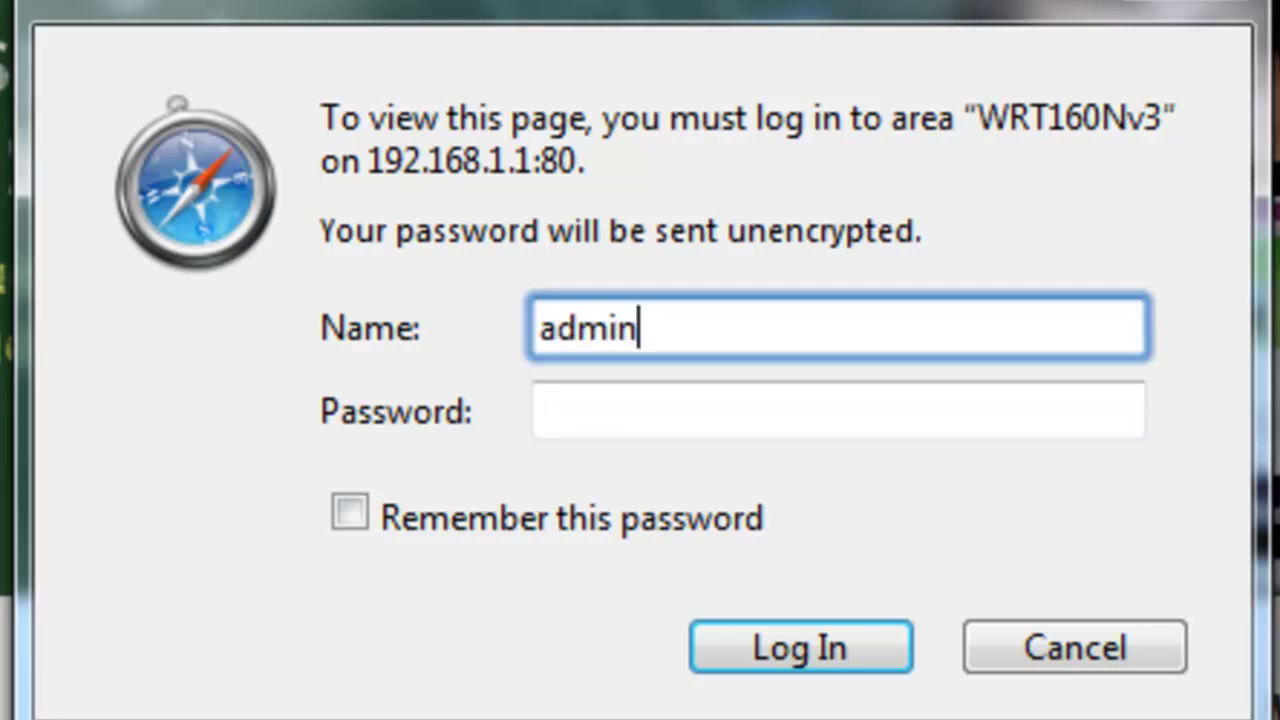
key("shift+Left")
key("shift+Left")
key("shift+Left")
key("BackSpace")
key("BackSpace")
key("BackSpace")
- Enter the router password and sign in to reach Single Port Forwarding
key("Tab")
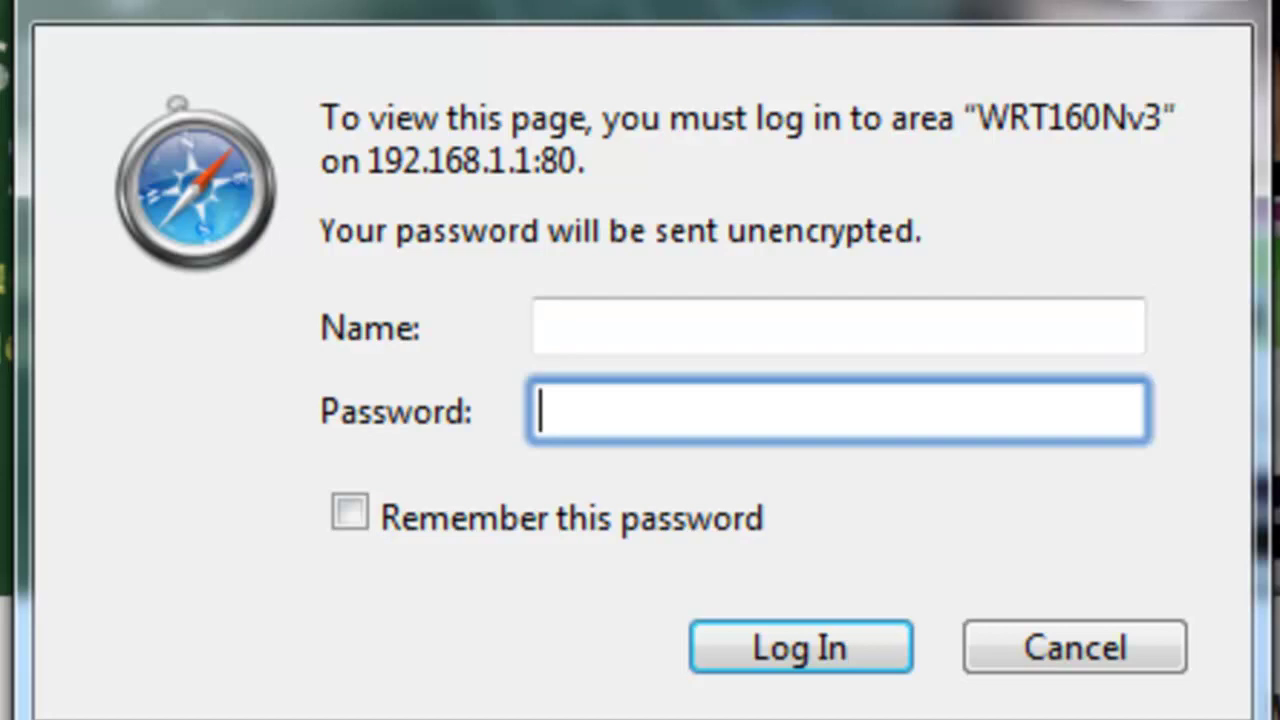
type("admin")
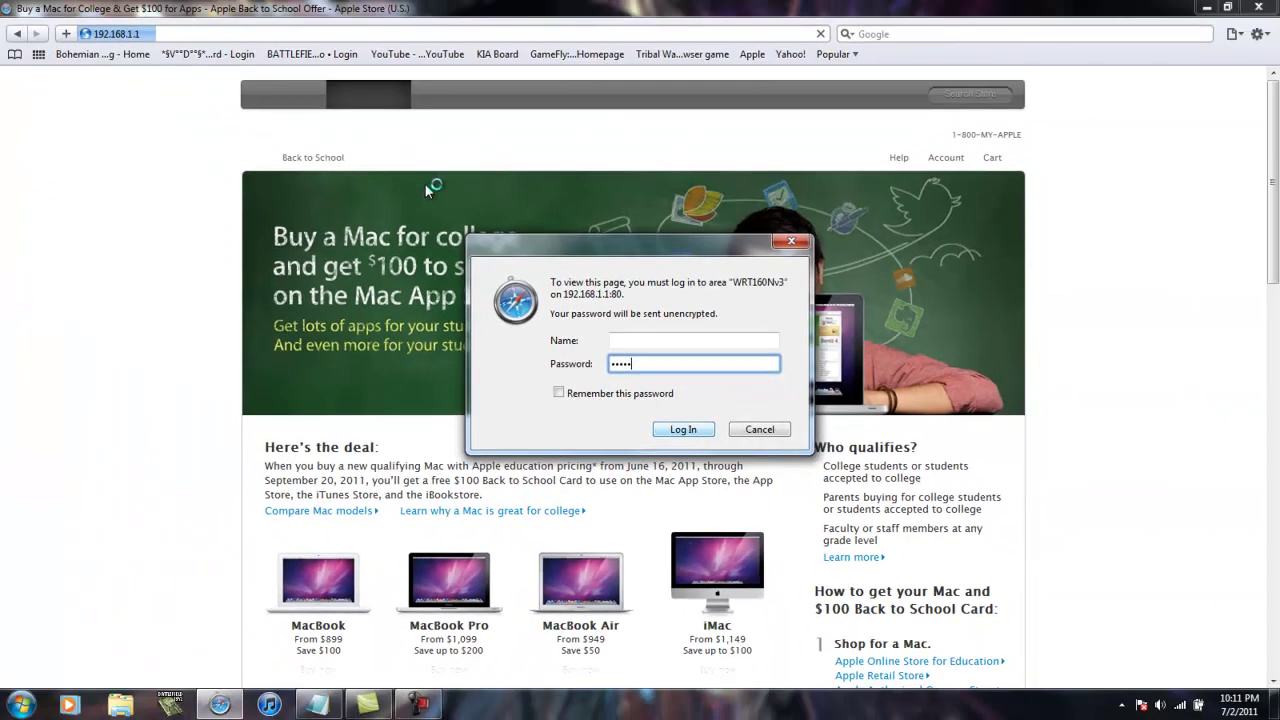
key("Return")
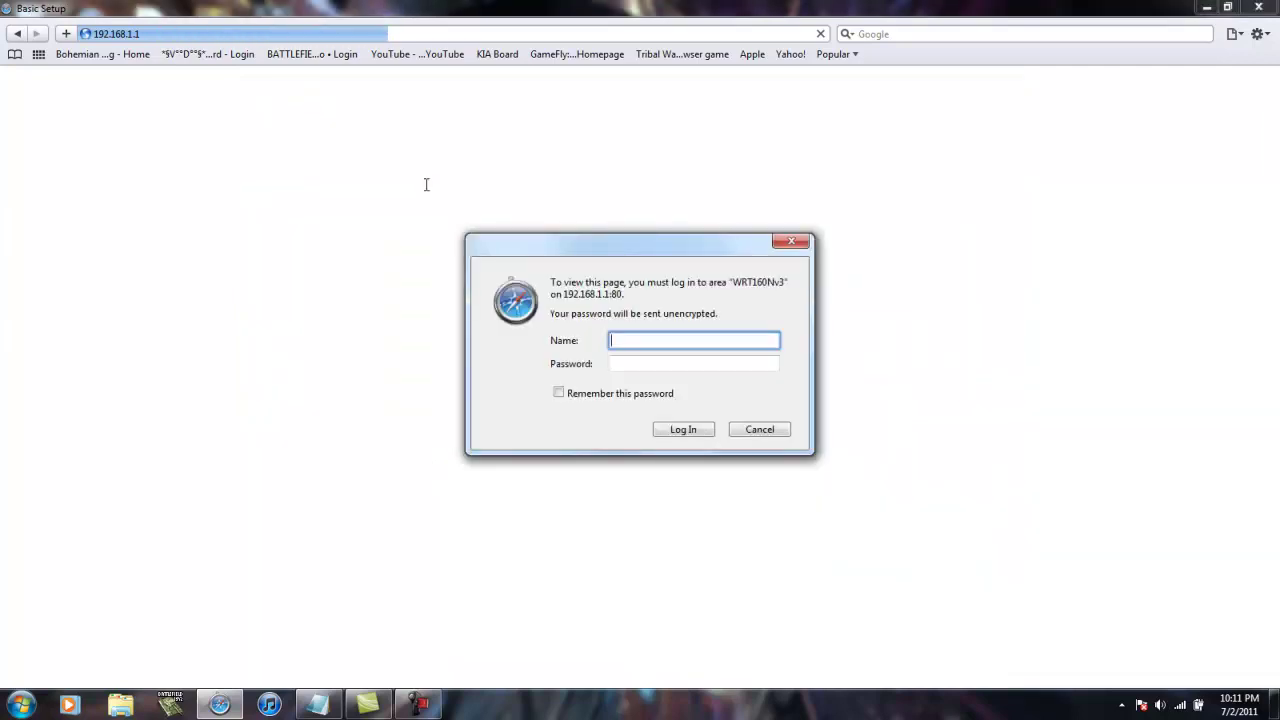
key("Tab")
type("admin")
key("Return")
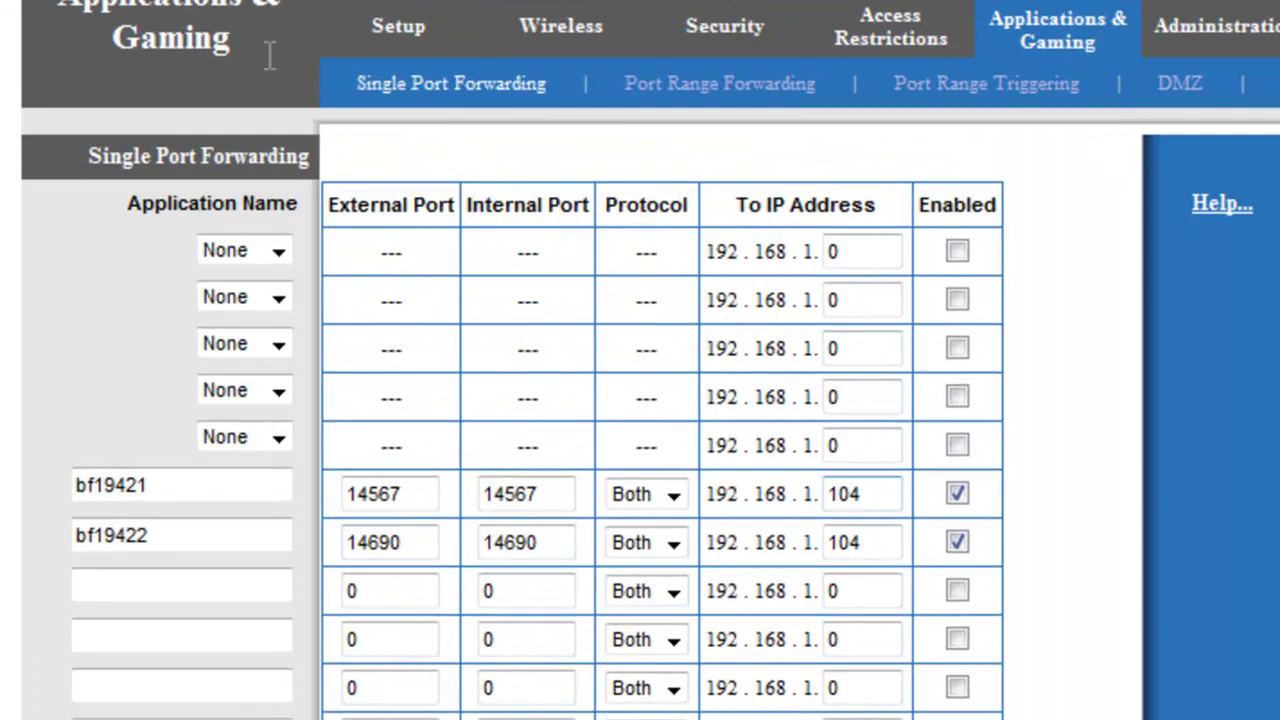
- Check the bf19421 rule forwarding port 14567 to 192.168.1.104
key("Tab")
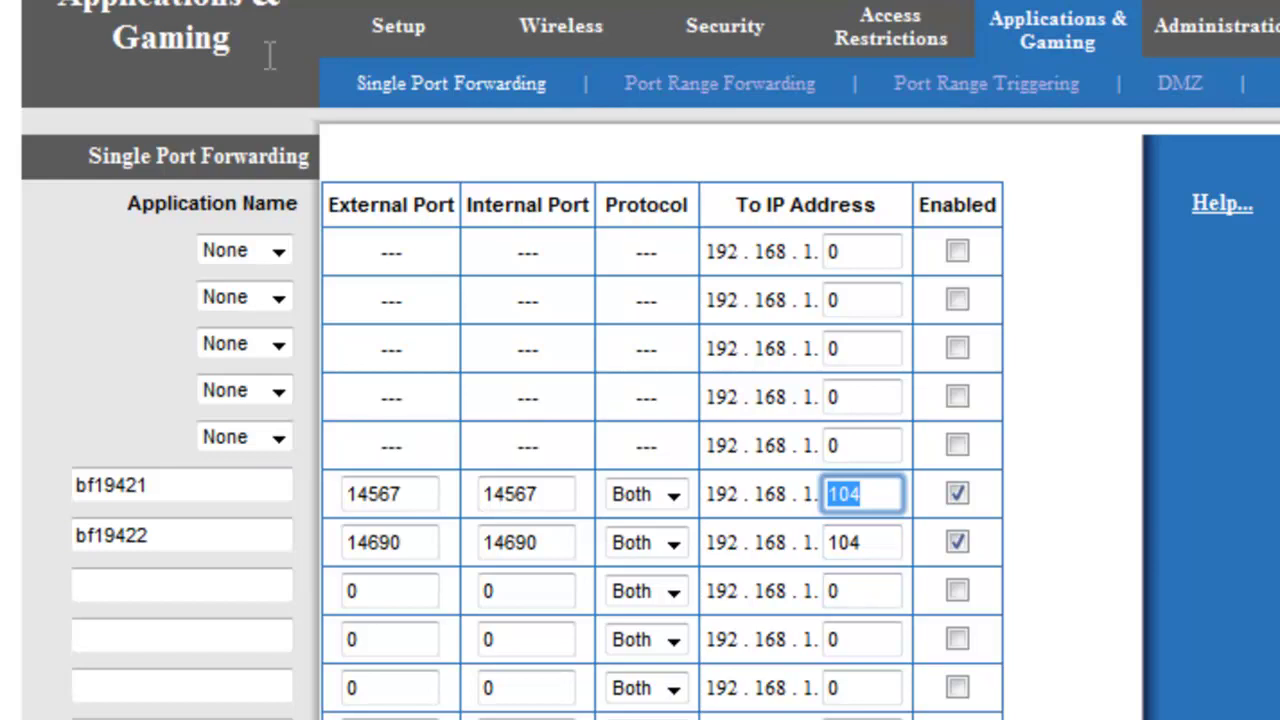
key("End")
key("shift+Tab")
key("shift+Tab")
key("shift+Tab")
key("shift+Tab")
key("End")
key("shift+Left")
key("shift+Left")
key("shift+Left")
key("shift+Left")
key("shift+Left")
key("shift+Left")
key("shift+Left")
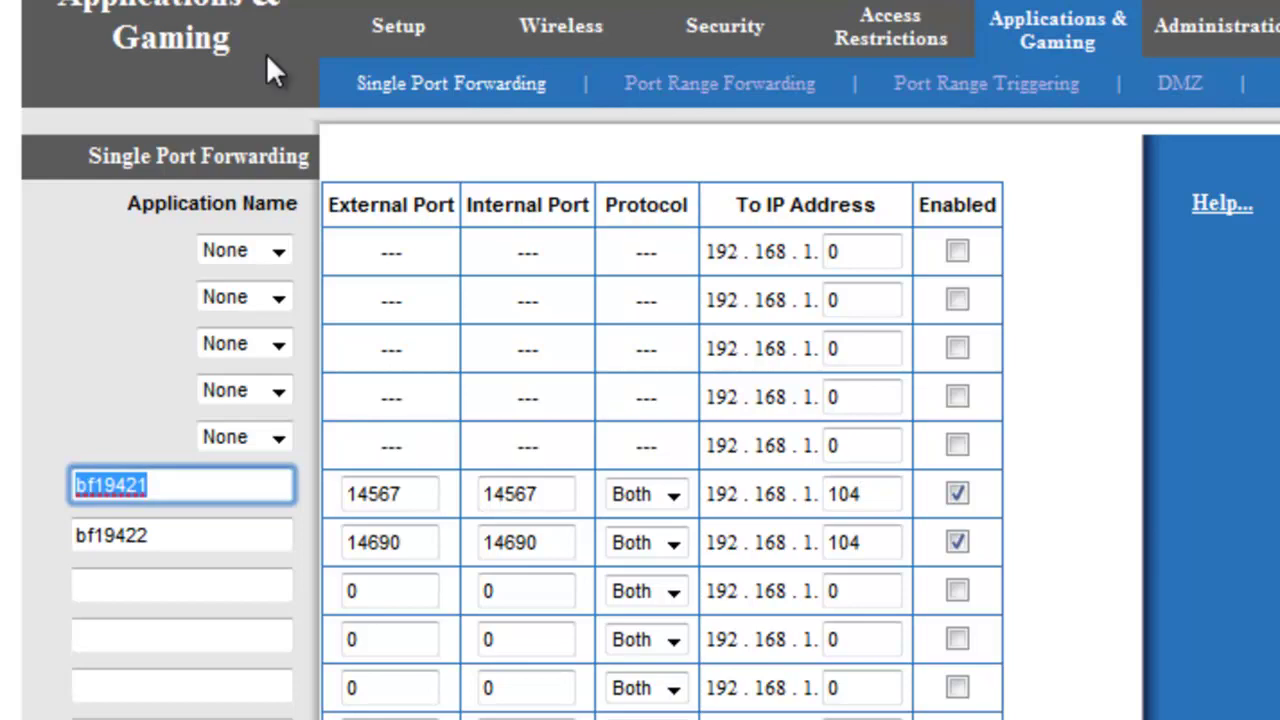
key("End")
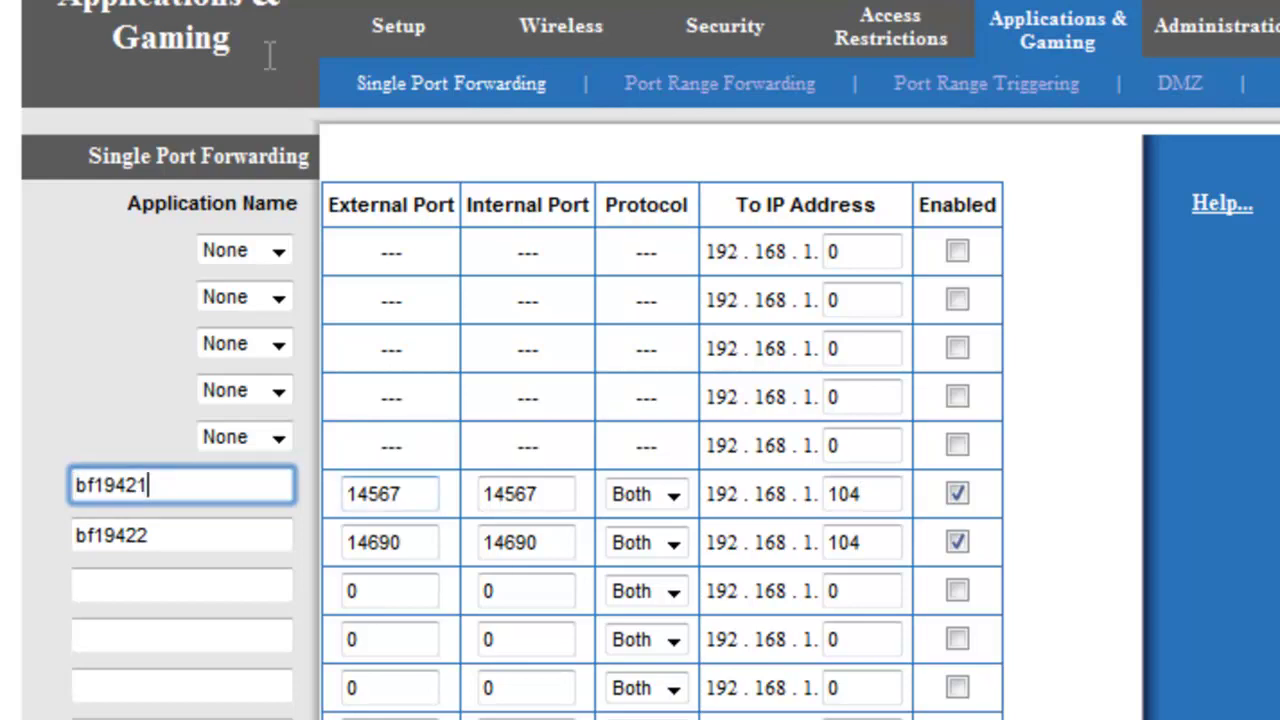
key("Tab")
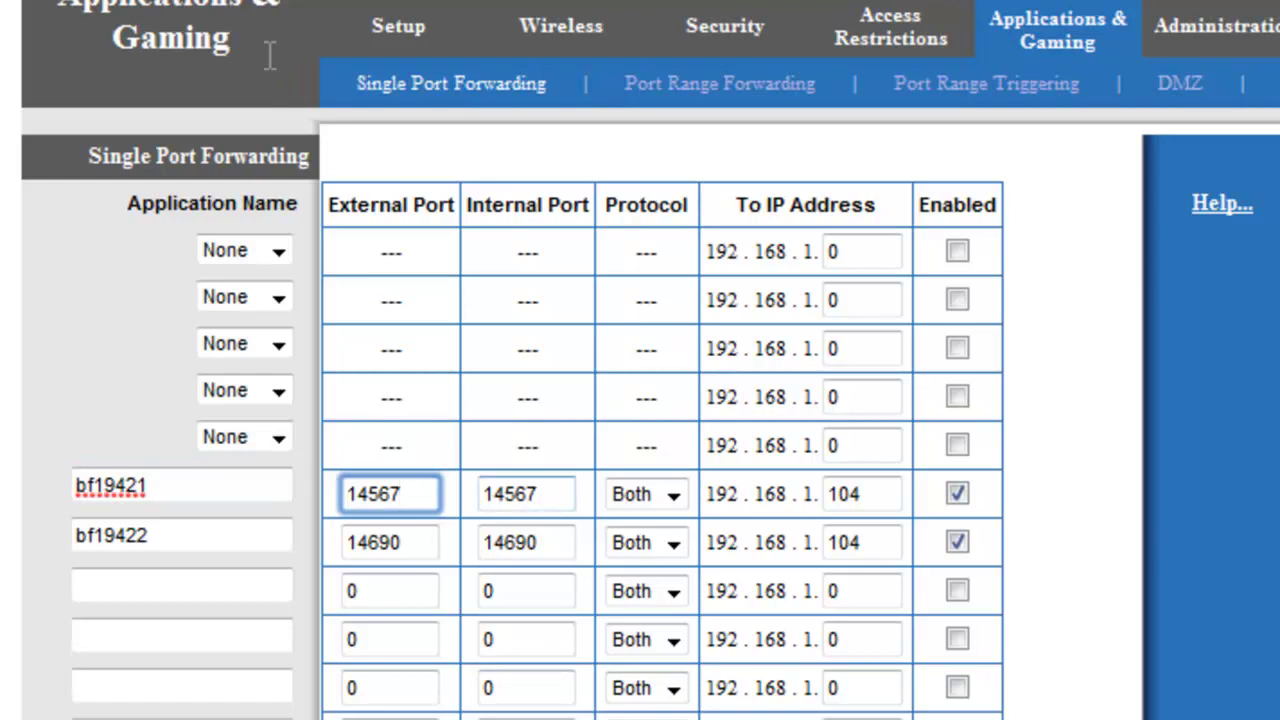
key("shift+Left")
key("shift+Left")
key("shift+Left")
key("shift+Left")
key("shift+Left")
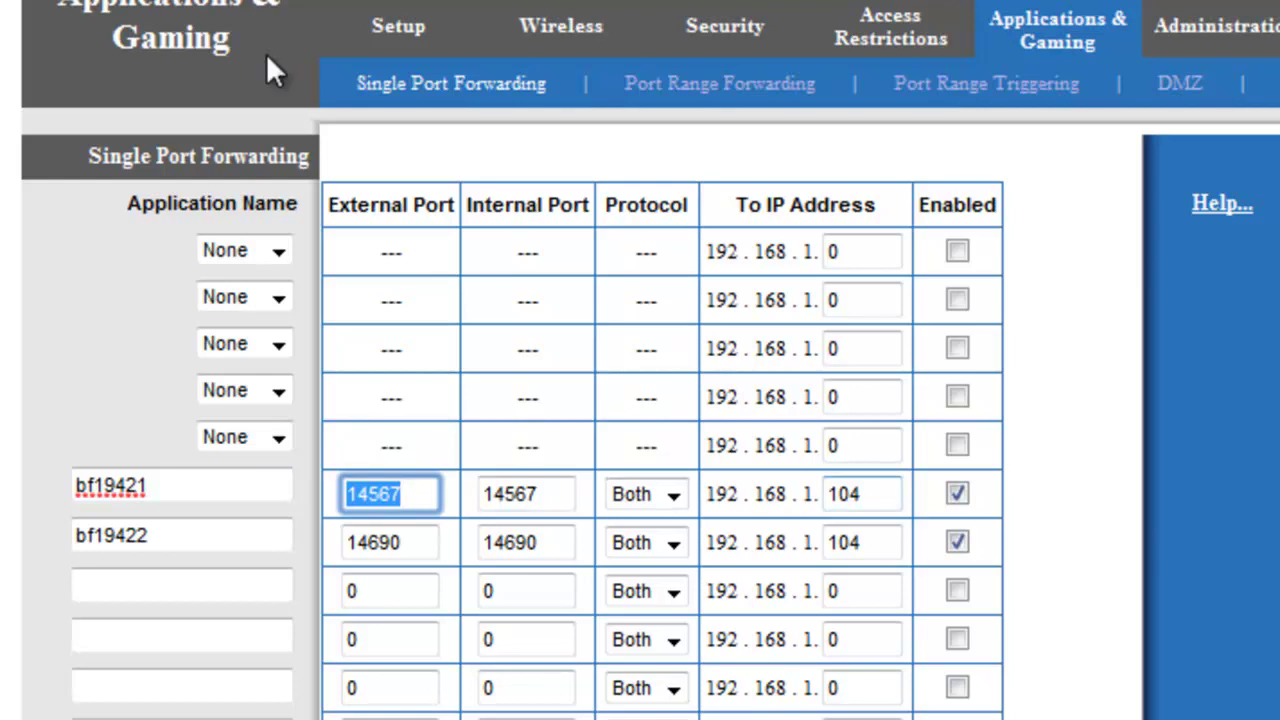
- Check the bf19422 rule for port 14690, then show Port Range Forwarding
left_click_drag(863, 494, 827, 494)
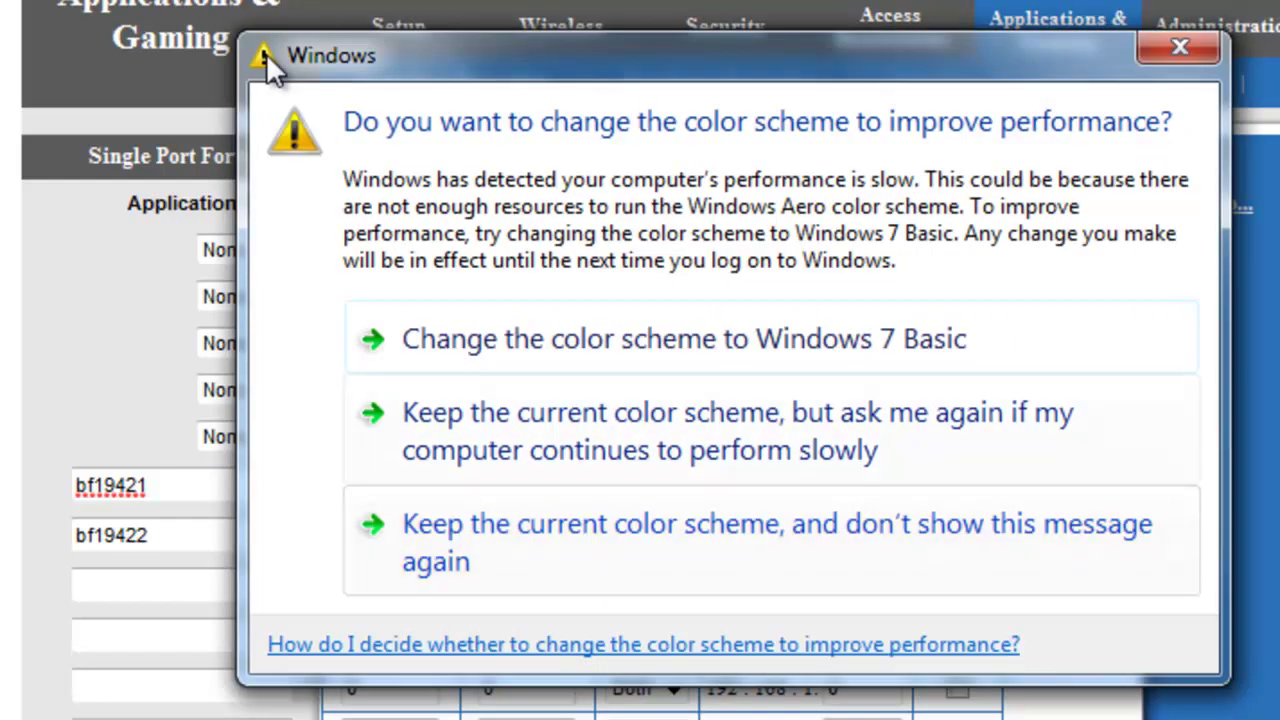
left_click(1180, 47)
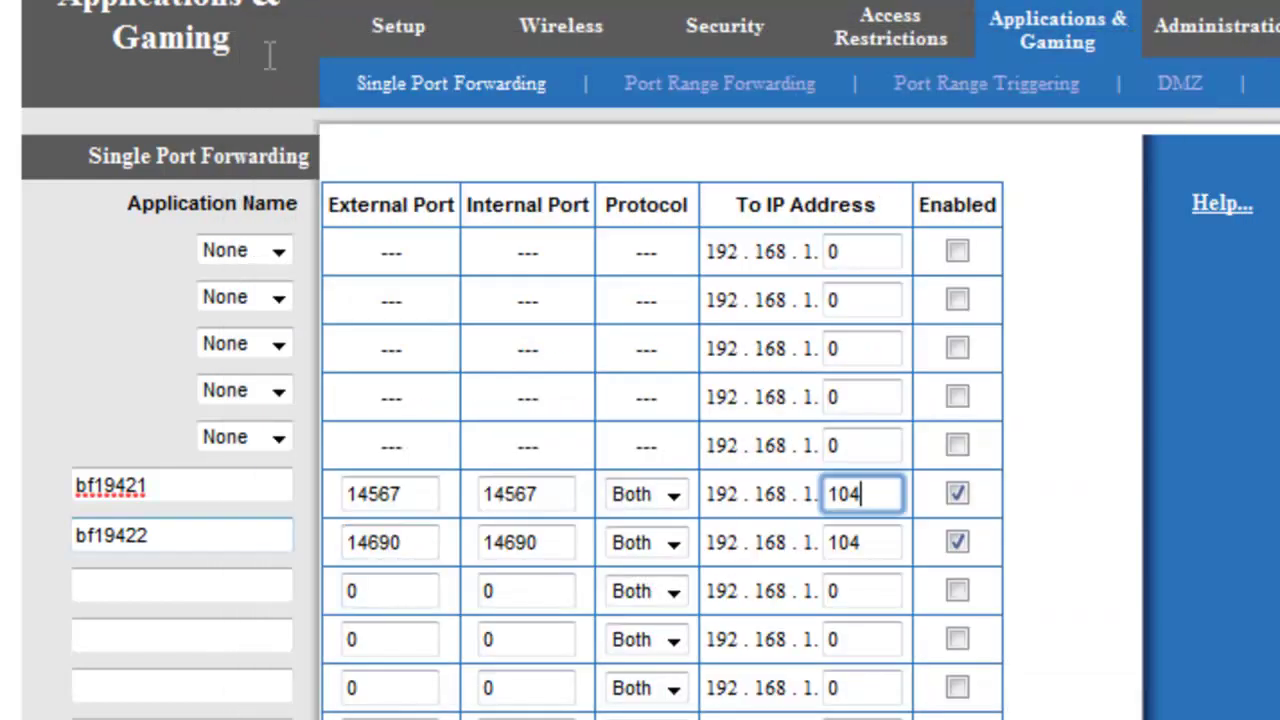
key("Tab")
key("Tab")
key("Tab")
key("shift+Left")
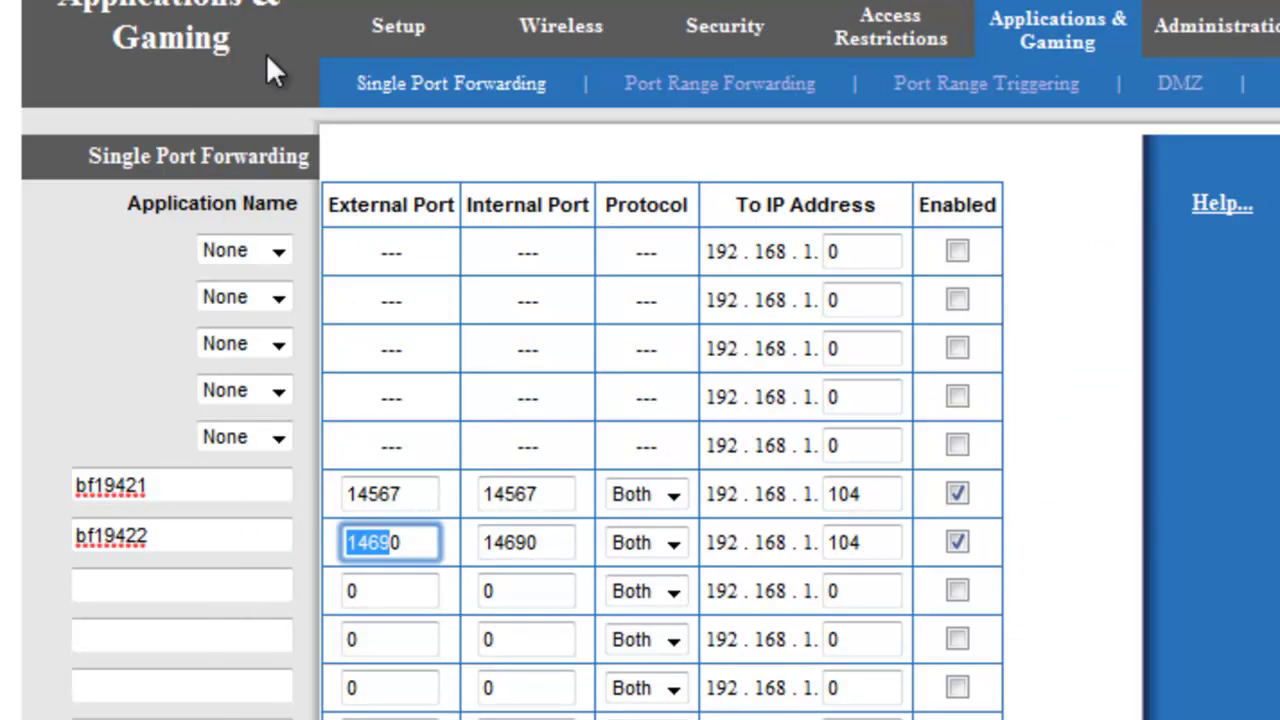
left_click(270, 72)
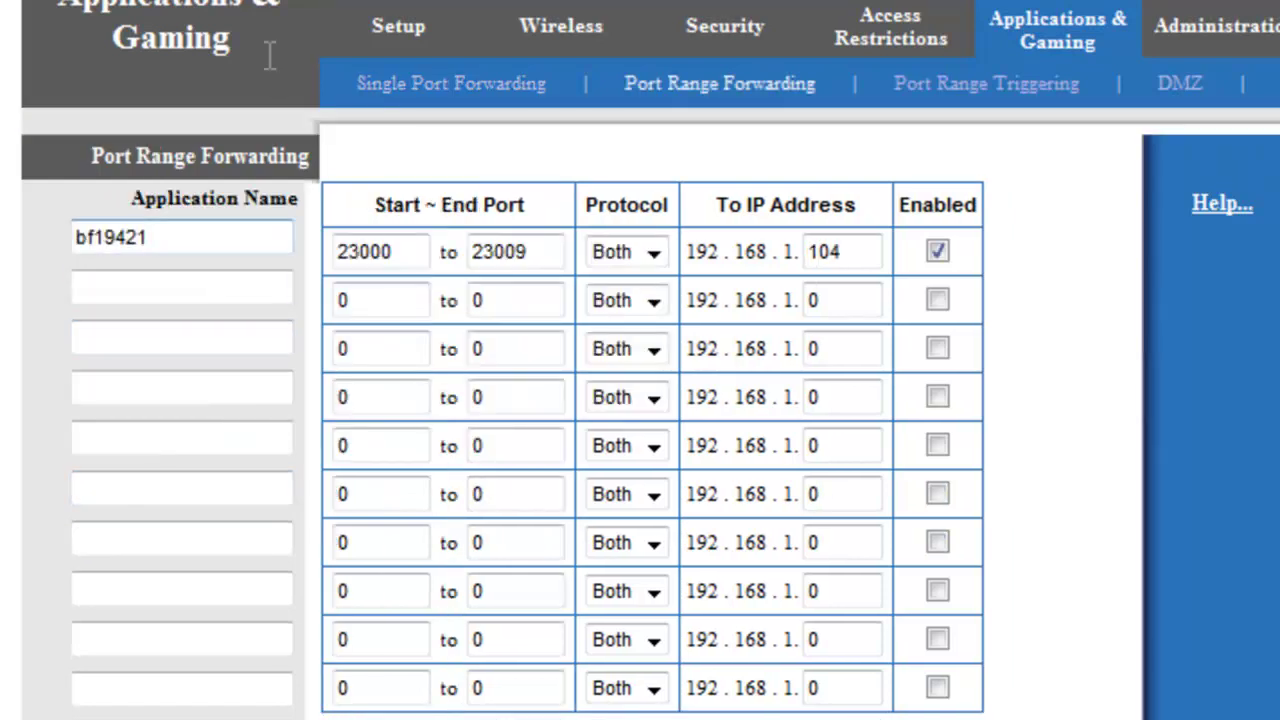
- Confirm bf19421 forwards ports 23000–23009 to 192.168.1.104, then close Safari
key("Tab")
key("Tab")
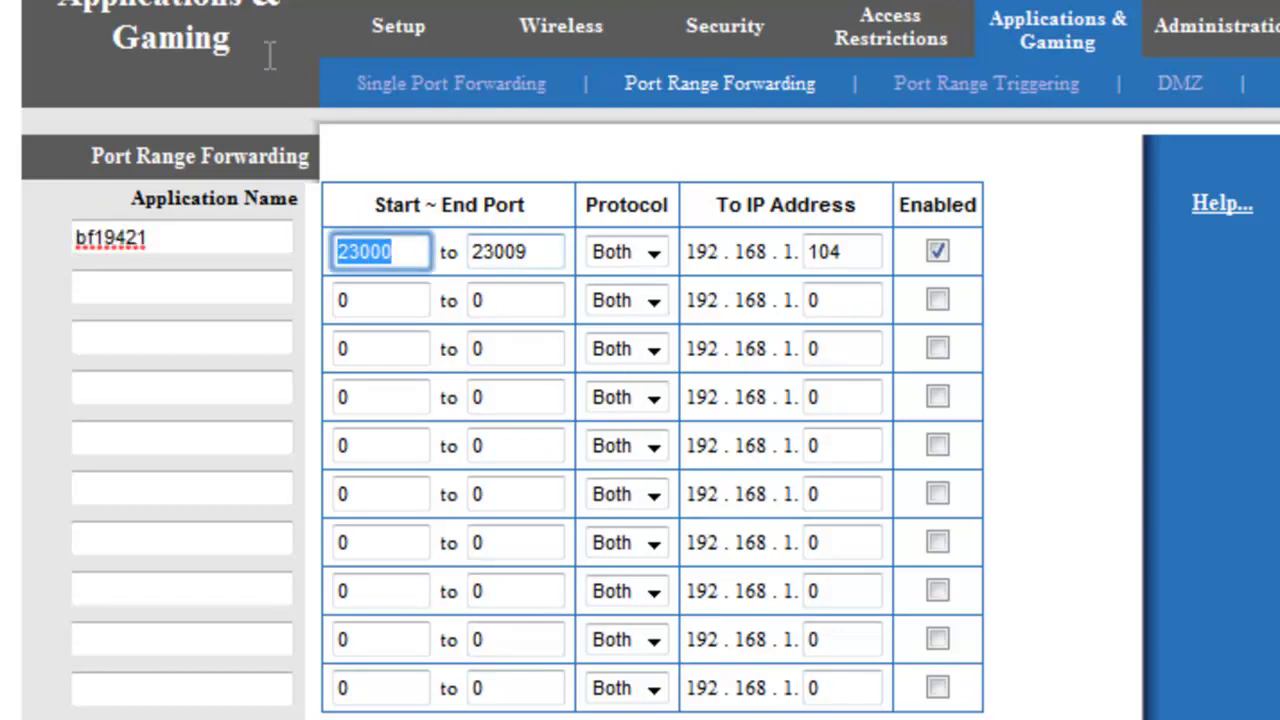
key("Tab")
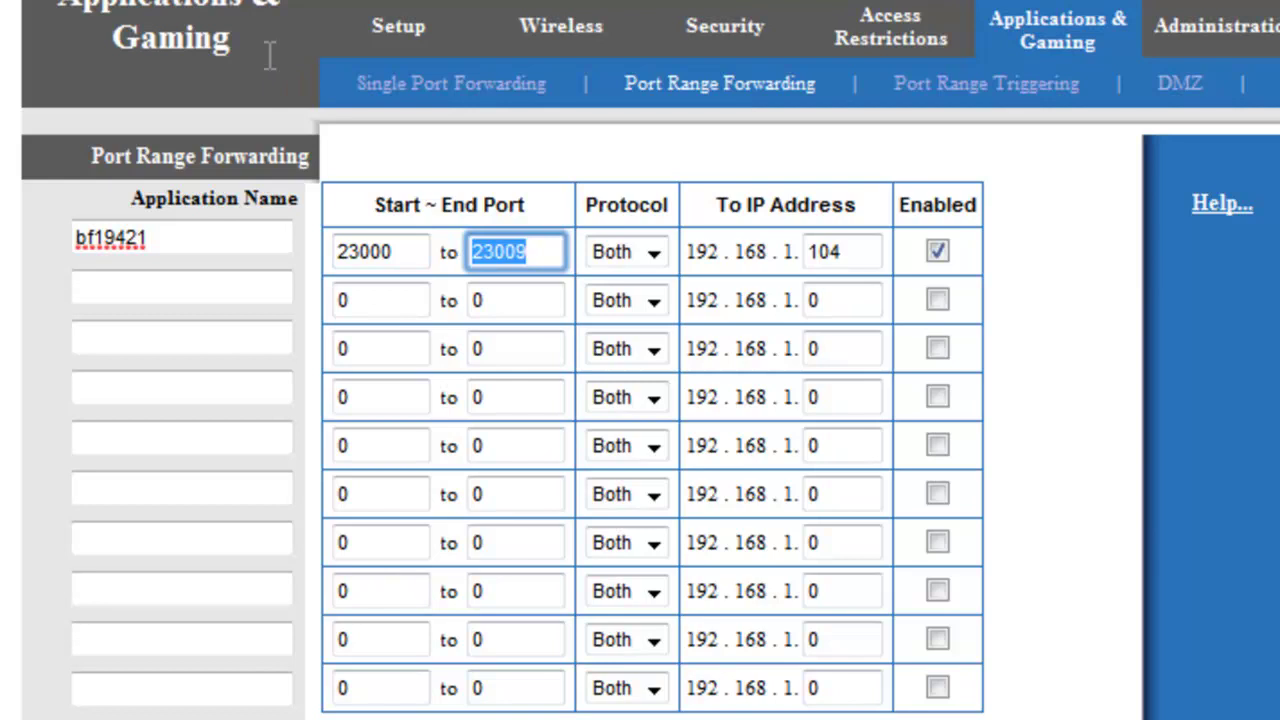
key("shift+Tab")
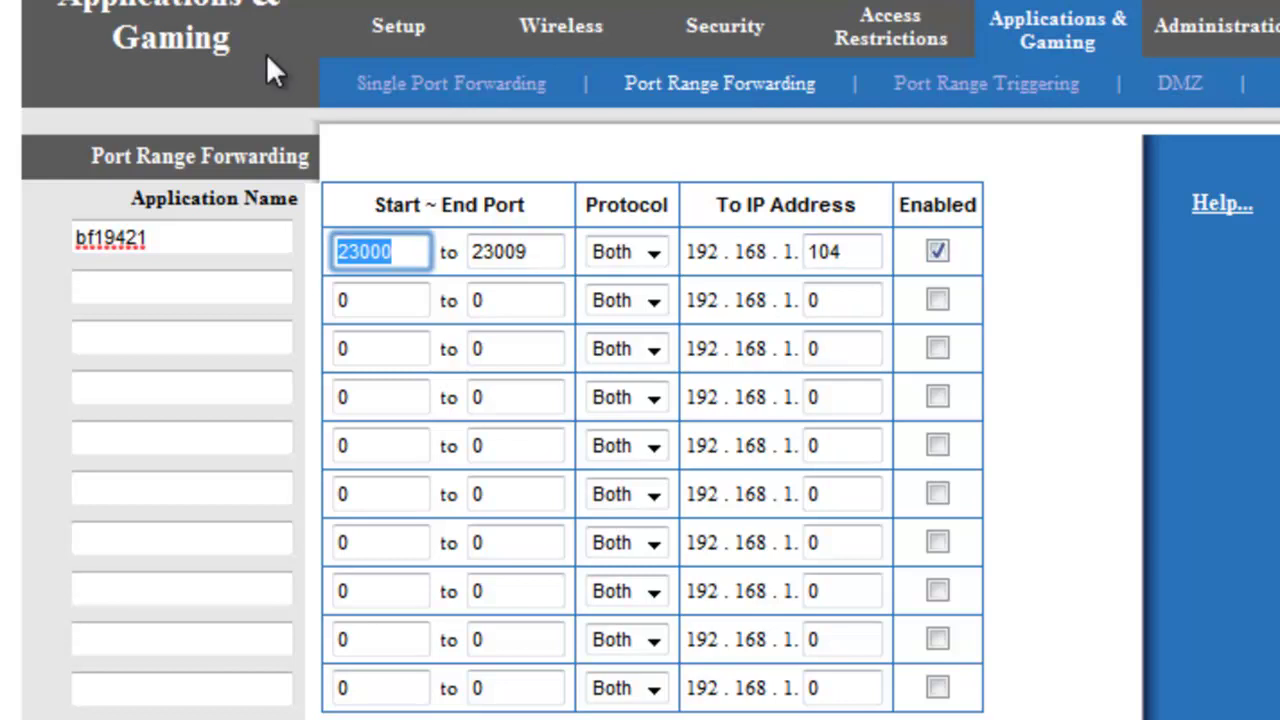
left_click(266, 55)
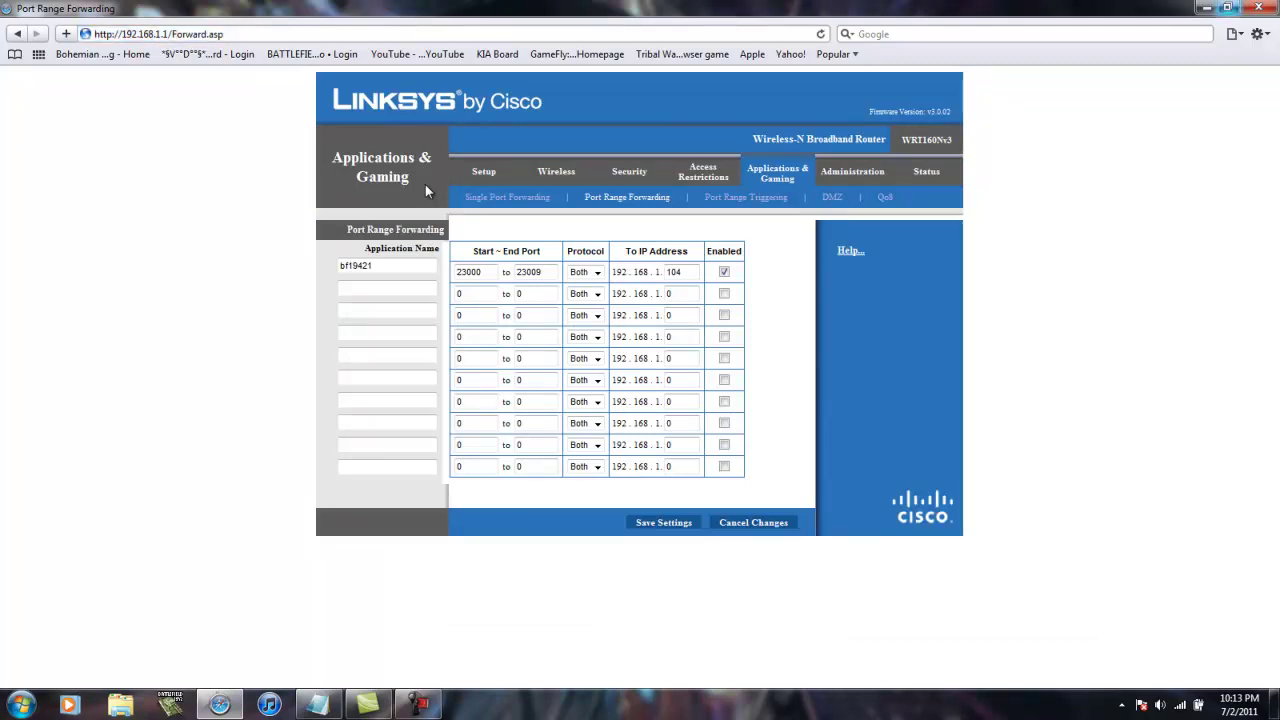
key("alt+F4")
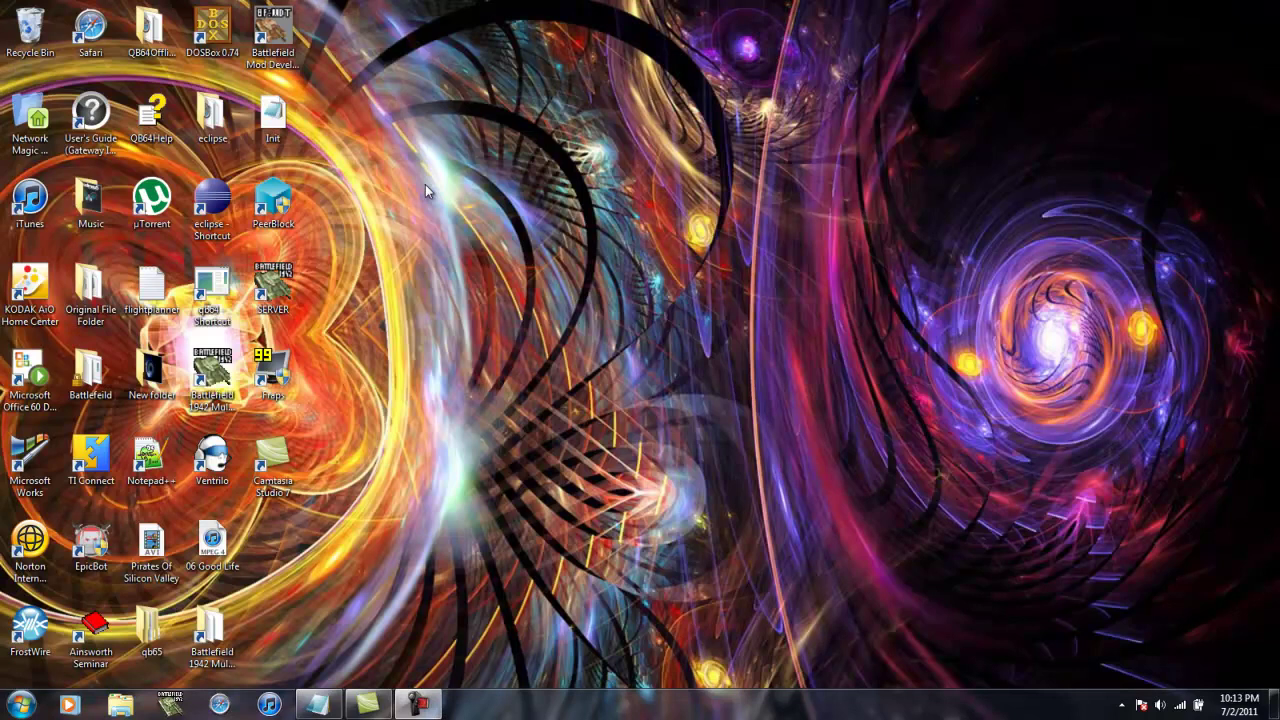
type("se")
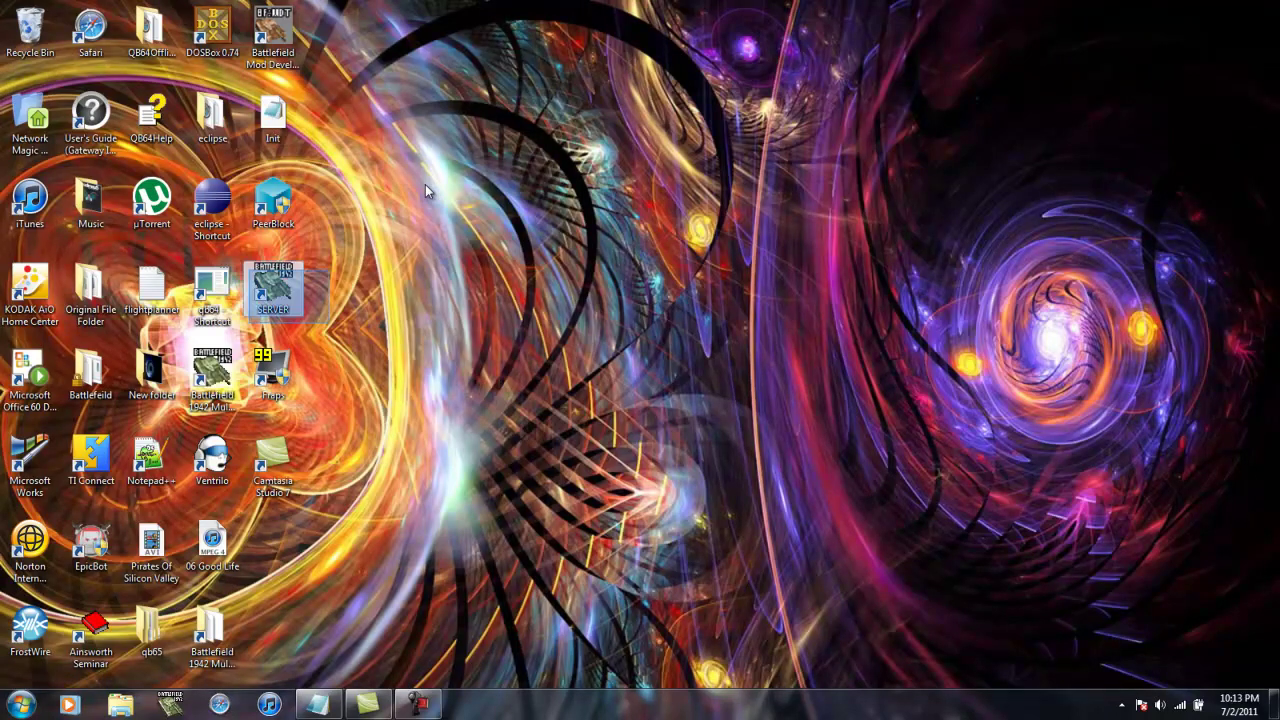
mouse_move(249, 268)
left_mouse_down()
mouse_move(288, 268)
mouse_move(252, 268)
left_mouse_up()
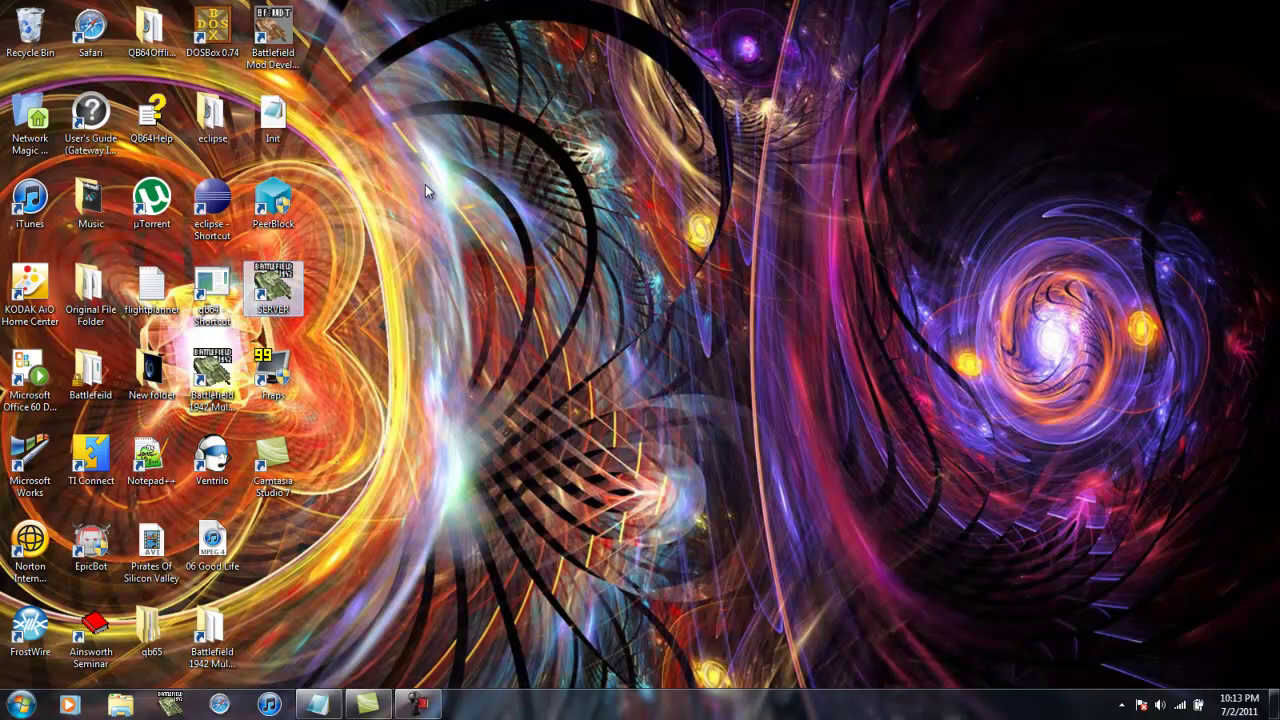
left_click(425, 184)
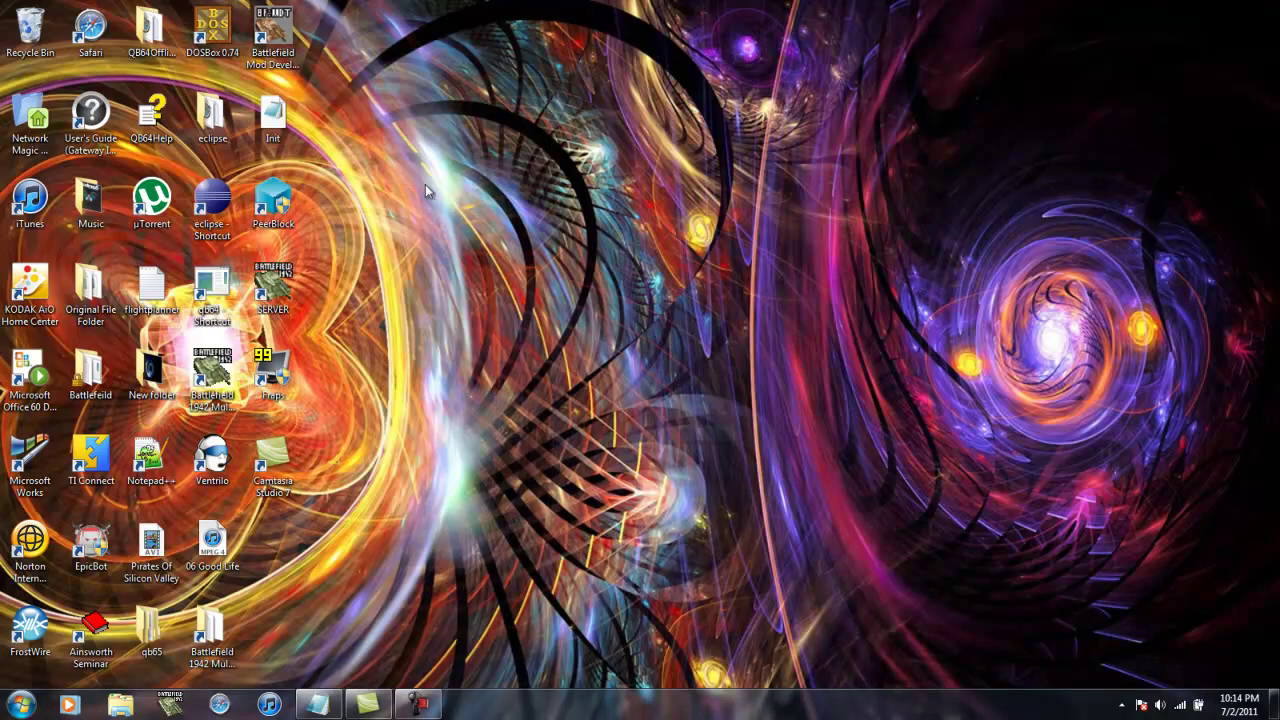
key("shift+F10")
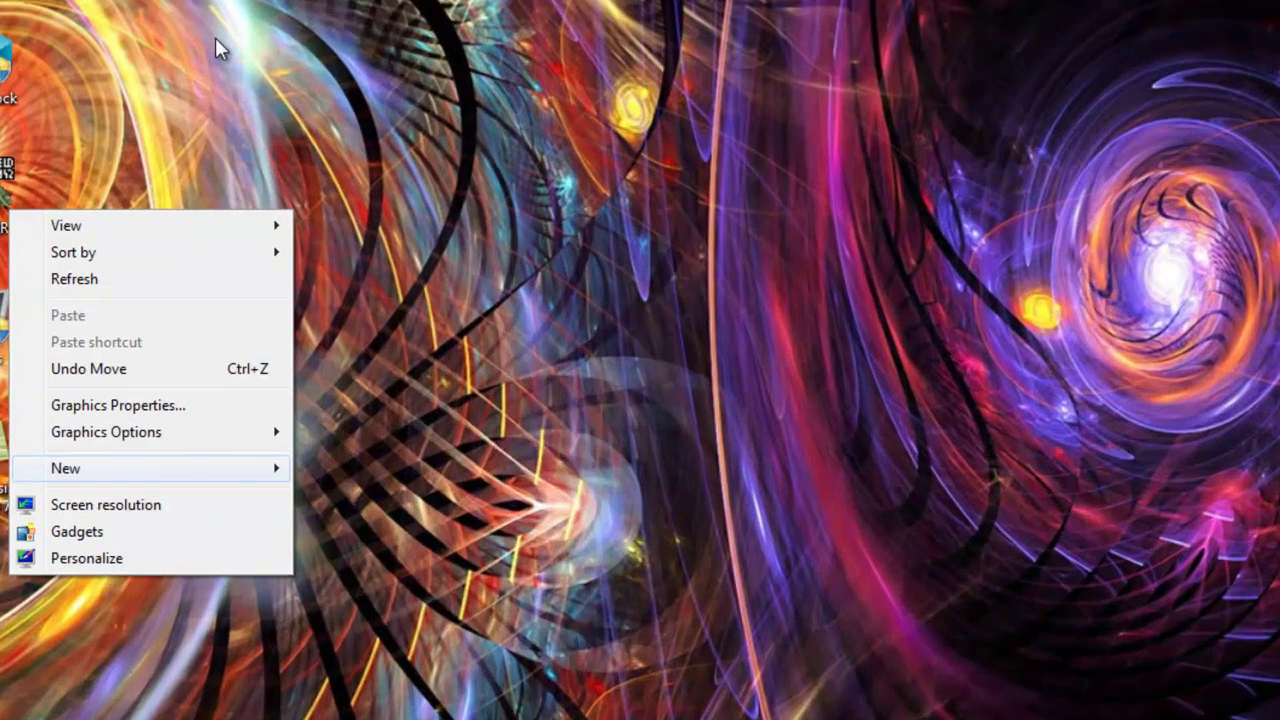
- Start a new desktop shortcut via New > Shortcut and browse for its target
key("Right")
key("Left")
key("Right")
key("Down")
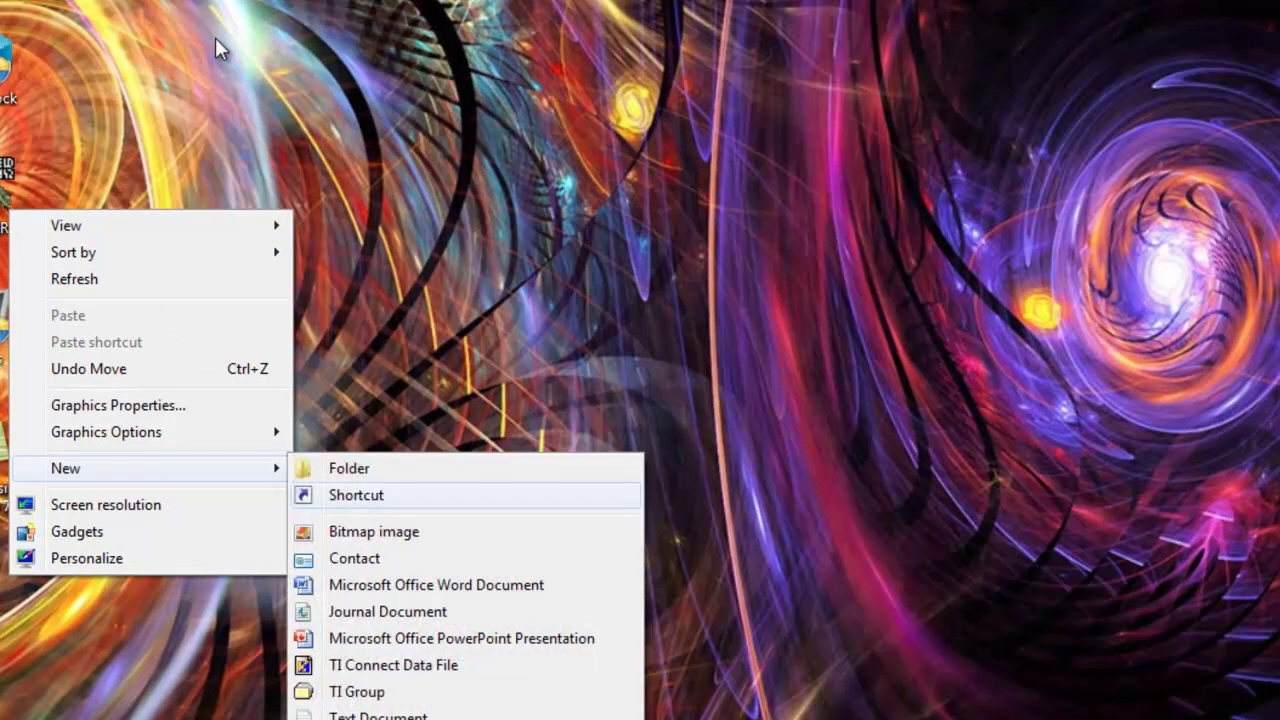
key("Return")
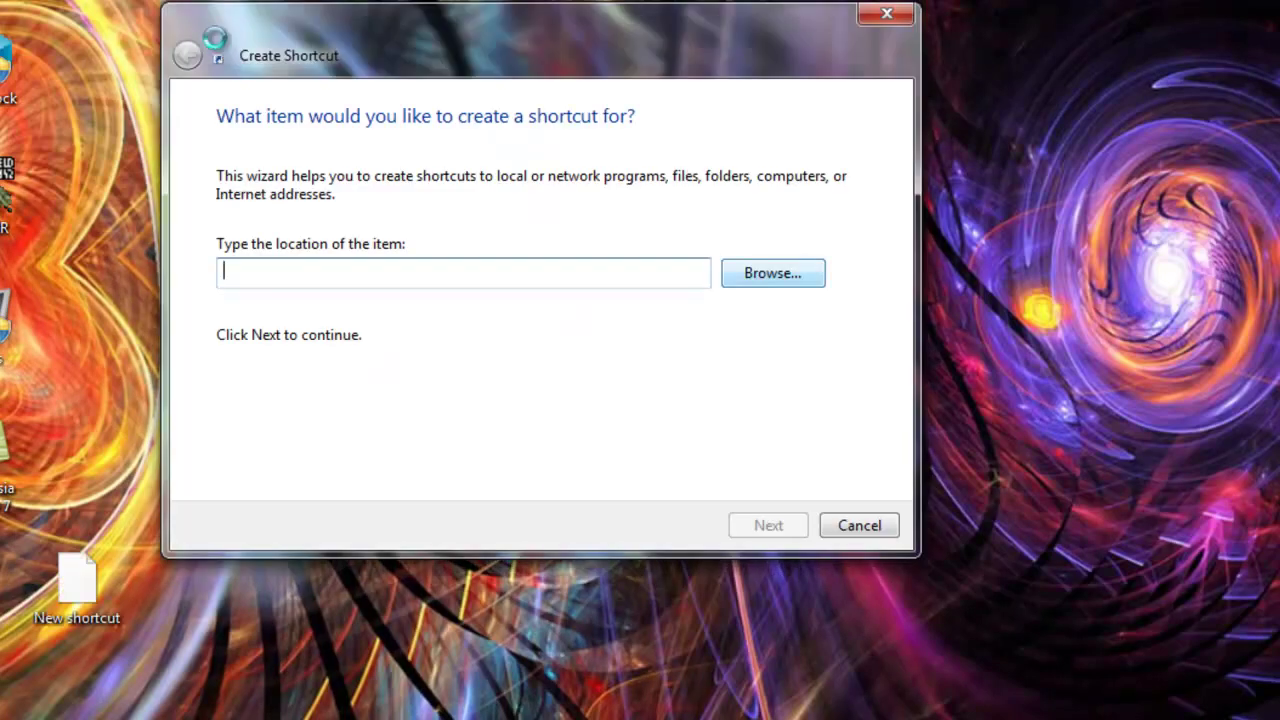
key("Return")
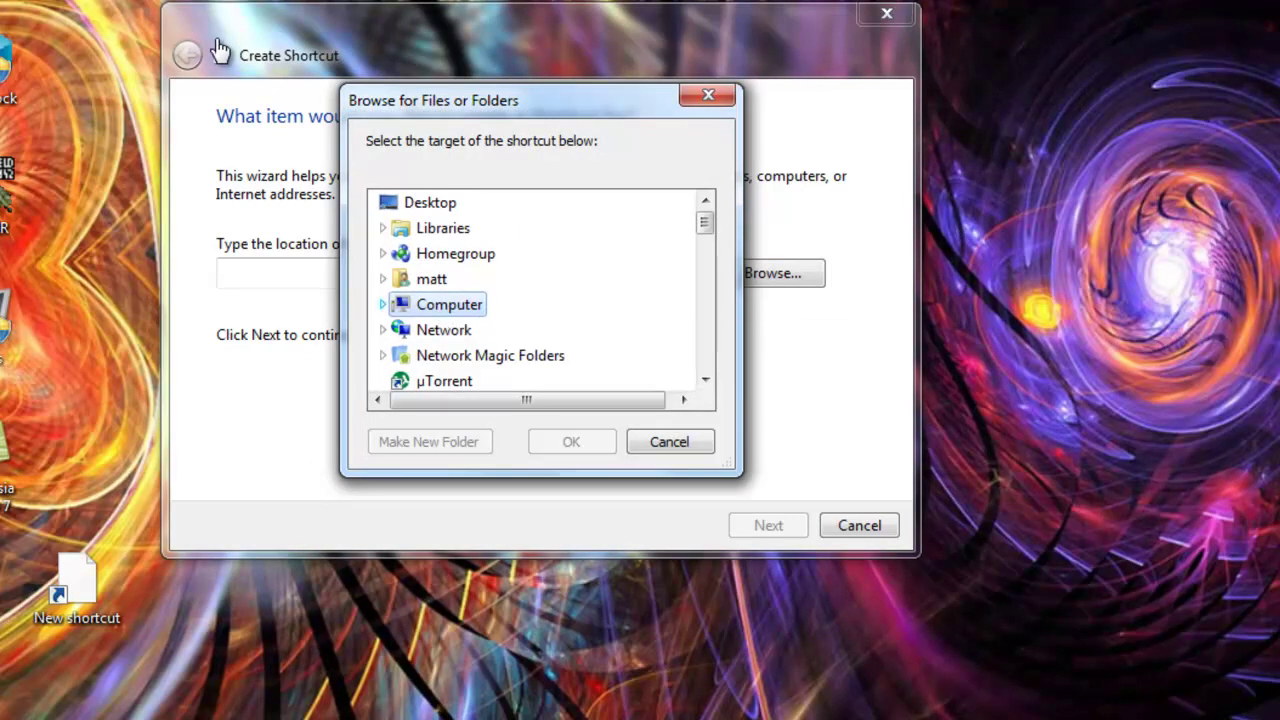
- Expand Computer and the C: drive down into Program Files (x86)
key("Right")
key("Down")
key("Right")
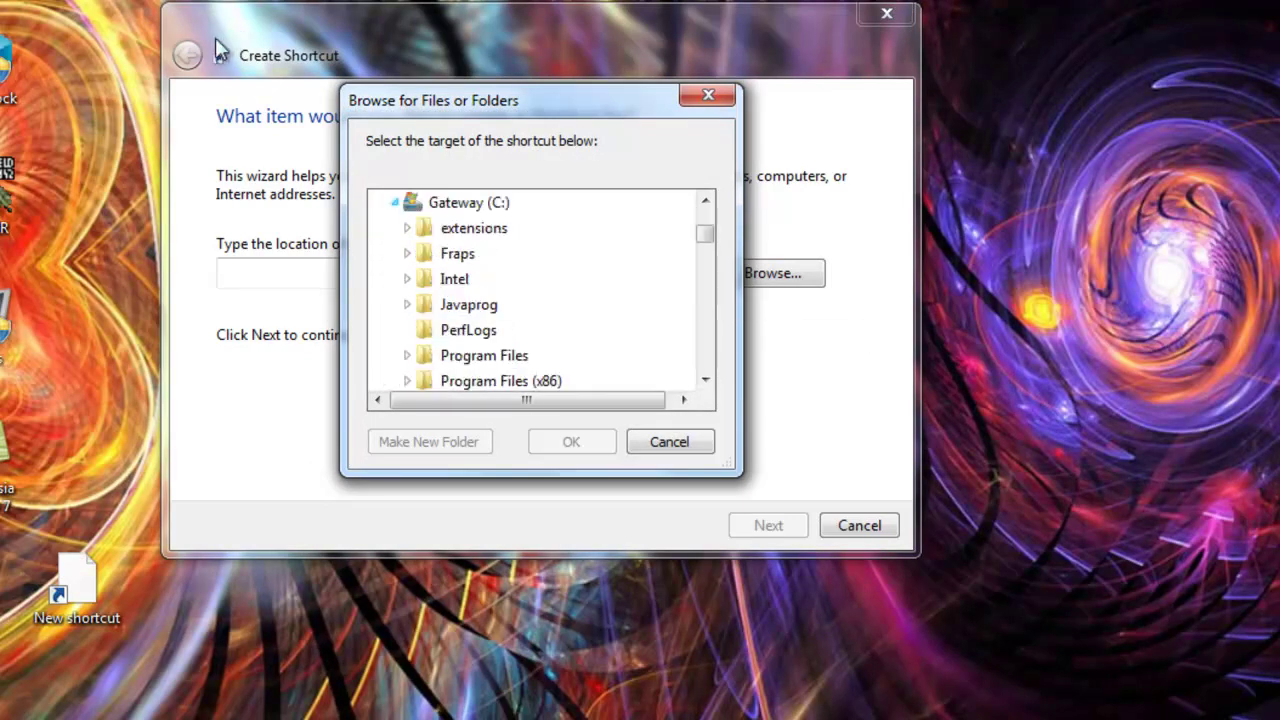
key("Down")
key("Down")
key("Down")
key("Down")
key("Down")
key("Down")
key("Down")
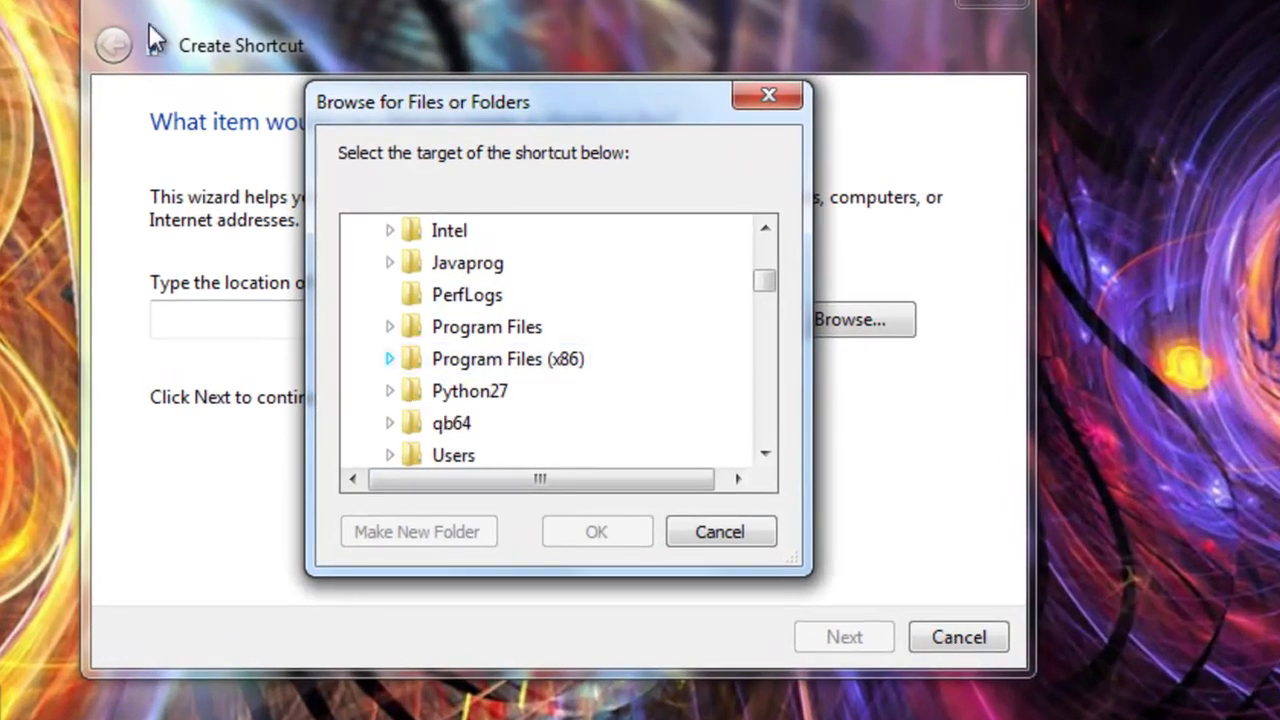
key("Right")
key("Down")
key("Down")
key("Down")
key("Down")
key("Down")
key("Down")
key("Down")
key("Down")
key("Down")
key("Down")
key("Down")
key("Down")
key("Down")
key("Down")
key("Down")
key("Down")
key("Down")
key("Down")
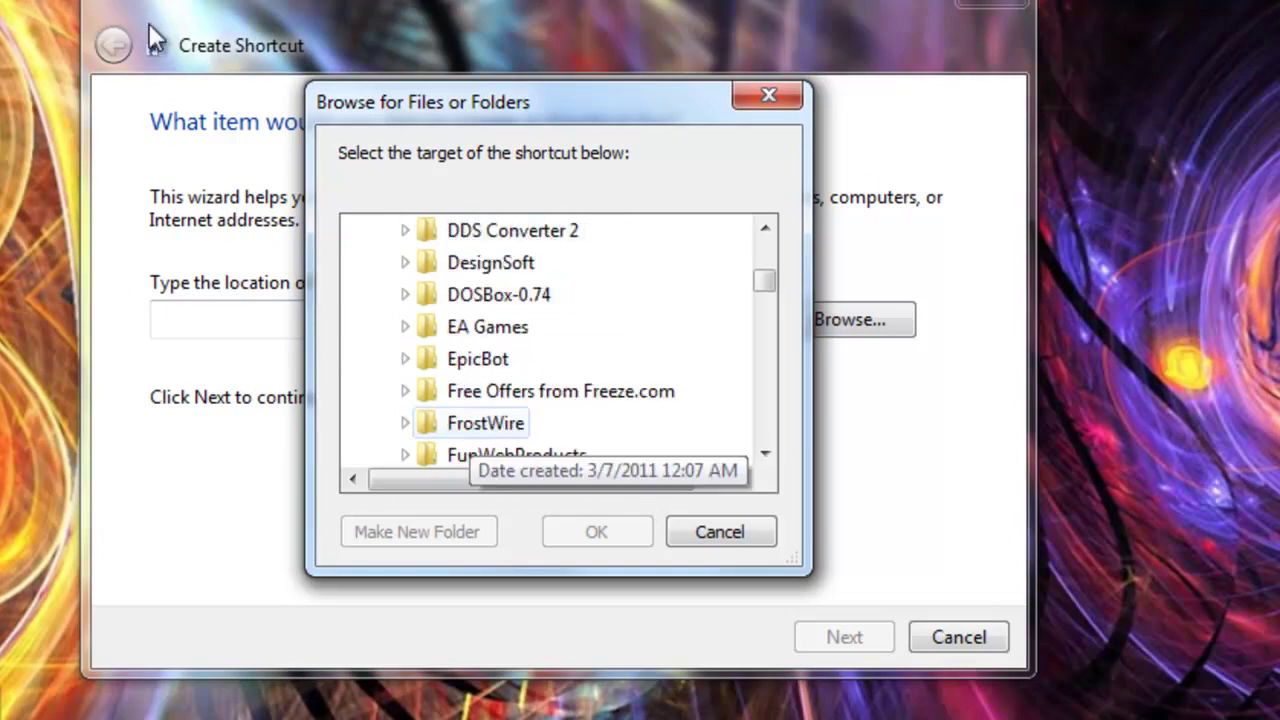
scroll(415, 375, "down", 1)
scroll(420, 335, "up", 1)
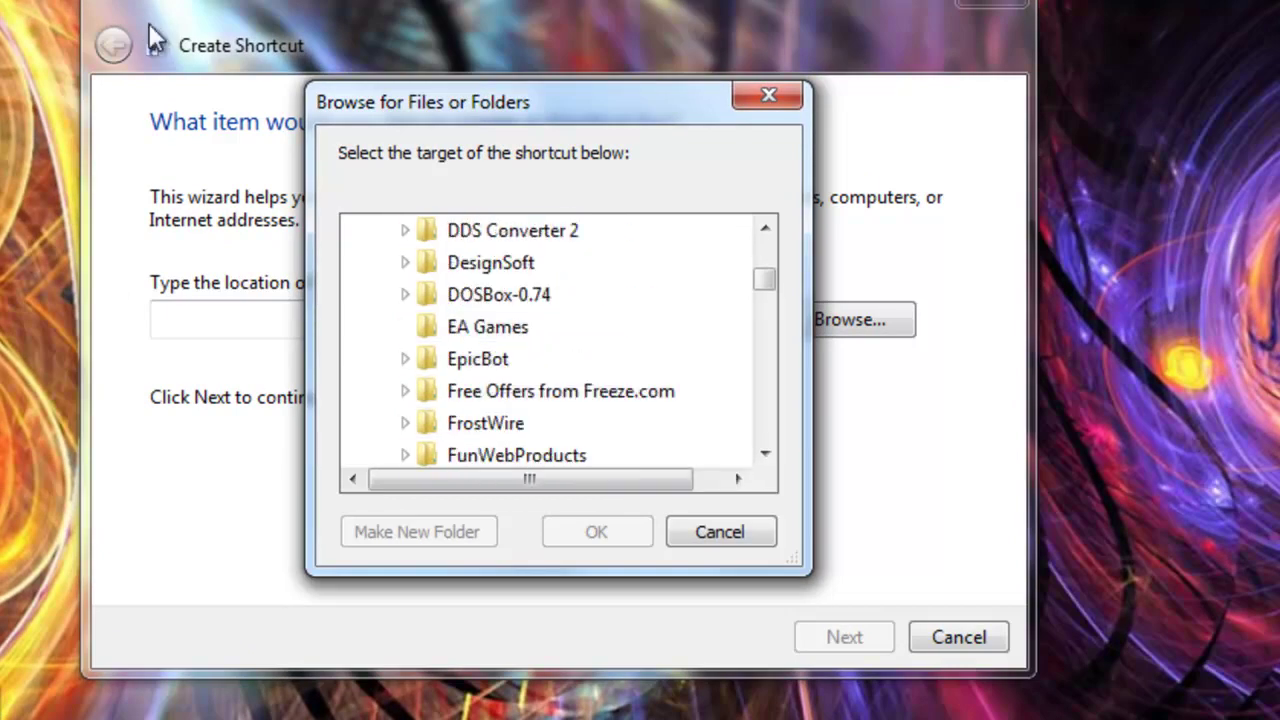
- Choose BF1942Demo in EA Games\Battlefield 1942 Multiplayer Demo as the shortcut target
left_click(405, 326)
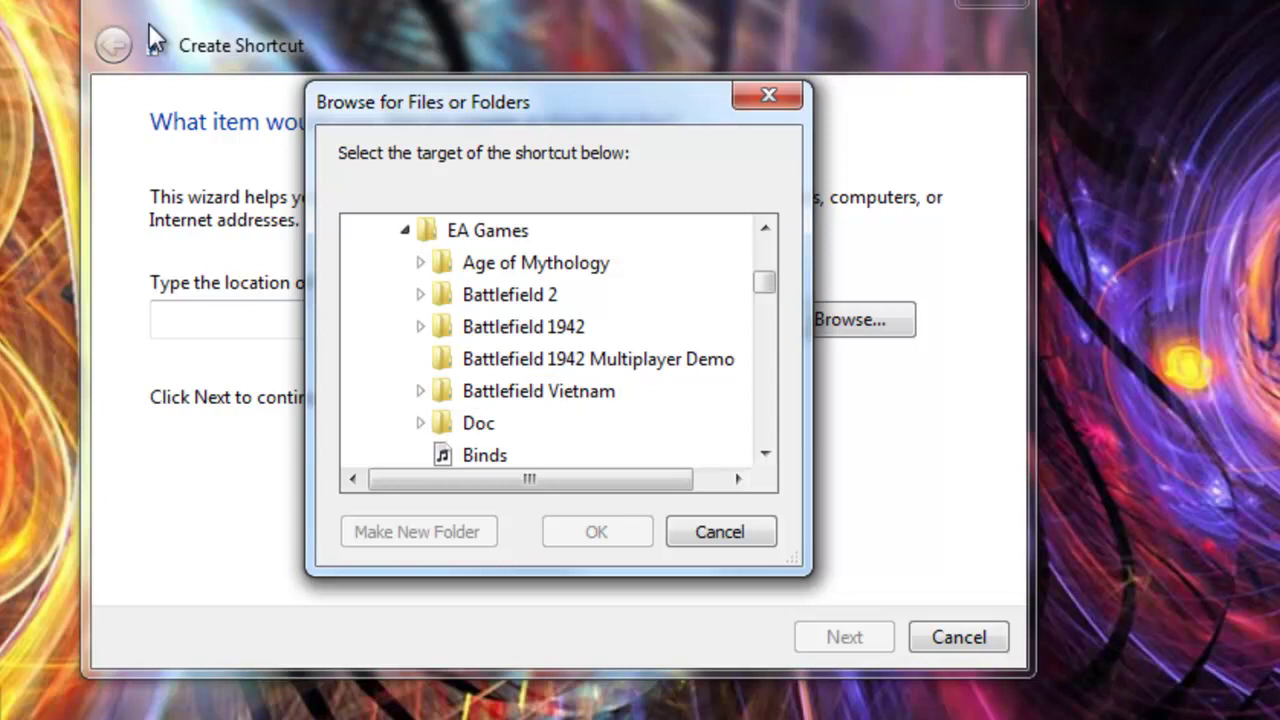
left_click(420, 359)
scroll(450, 376, "down", 1)
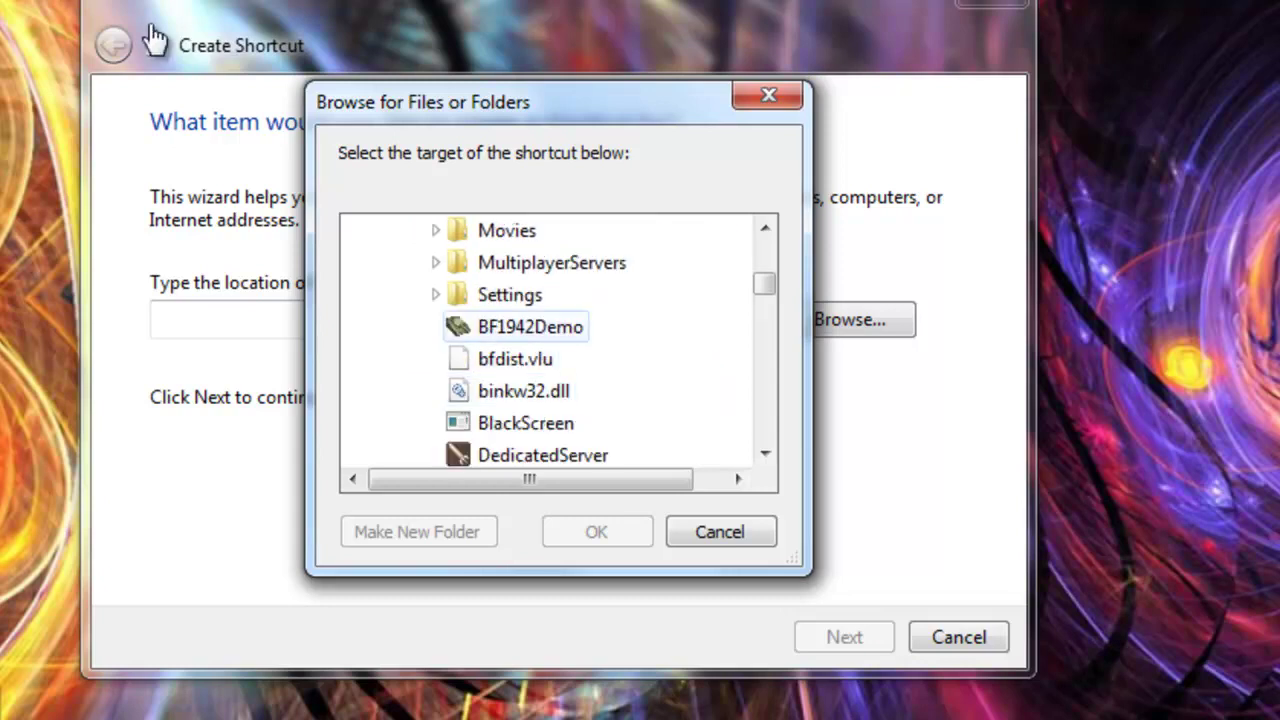
left_click(515, 330)
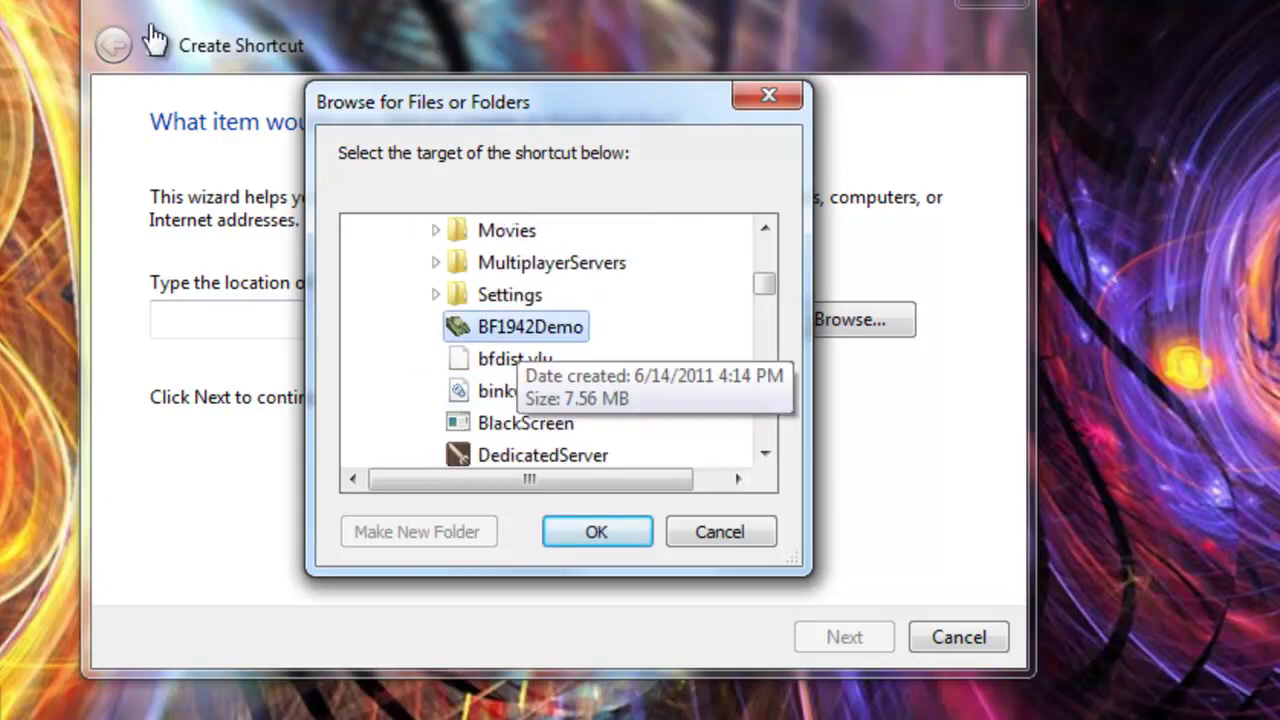
key("Return")
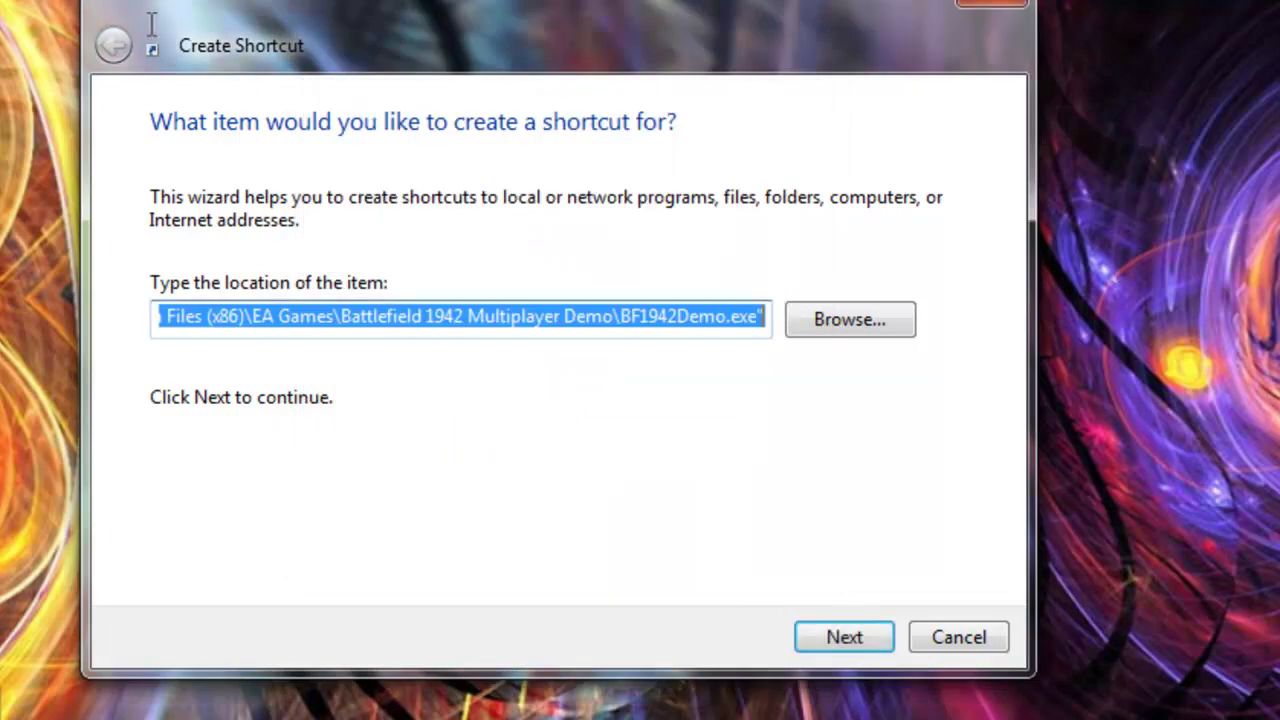
- Place the caret at the end of the BF1942Demo.exe path in the location field
left_click(764, 318)
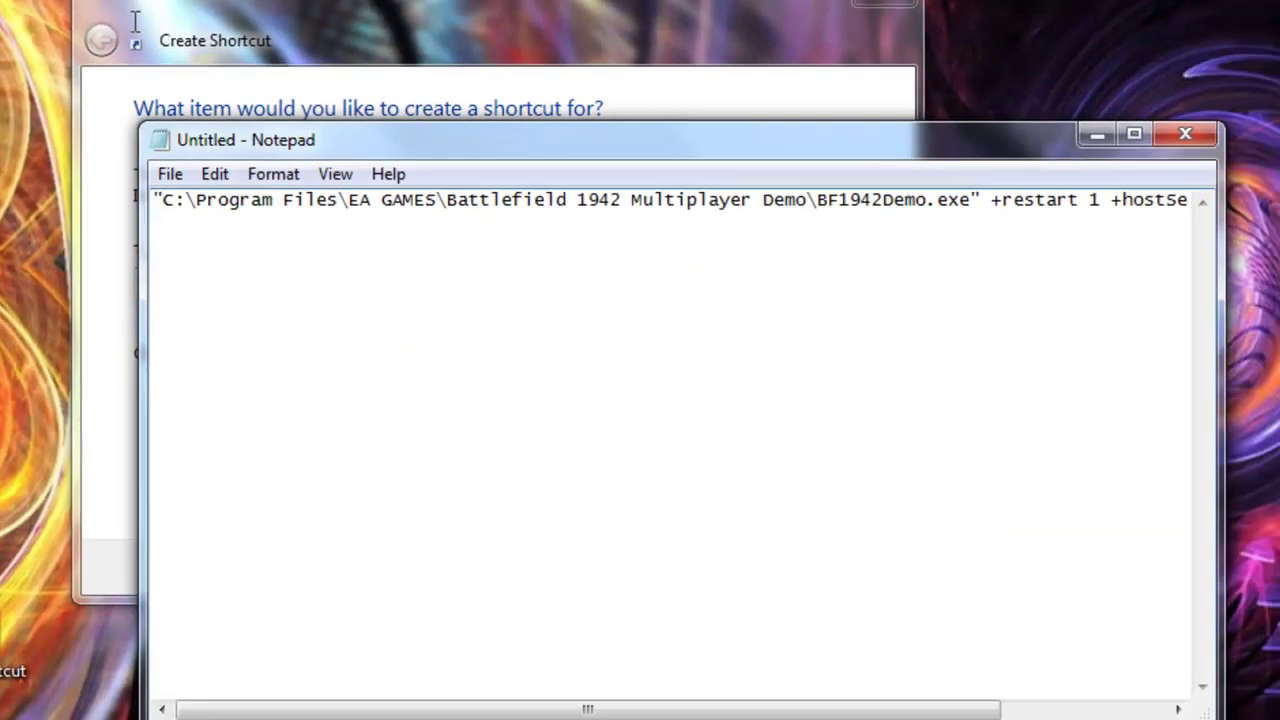
- In Notepad, delete +dedicated 0 and select '+restart 1 +hostServer 1'
left_click_drag(1087, 219, 1279, 219)
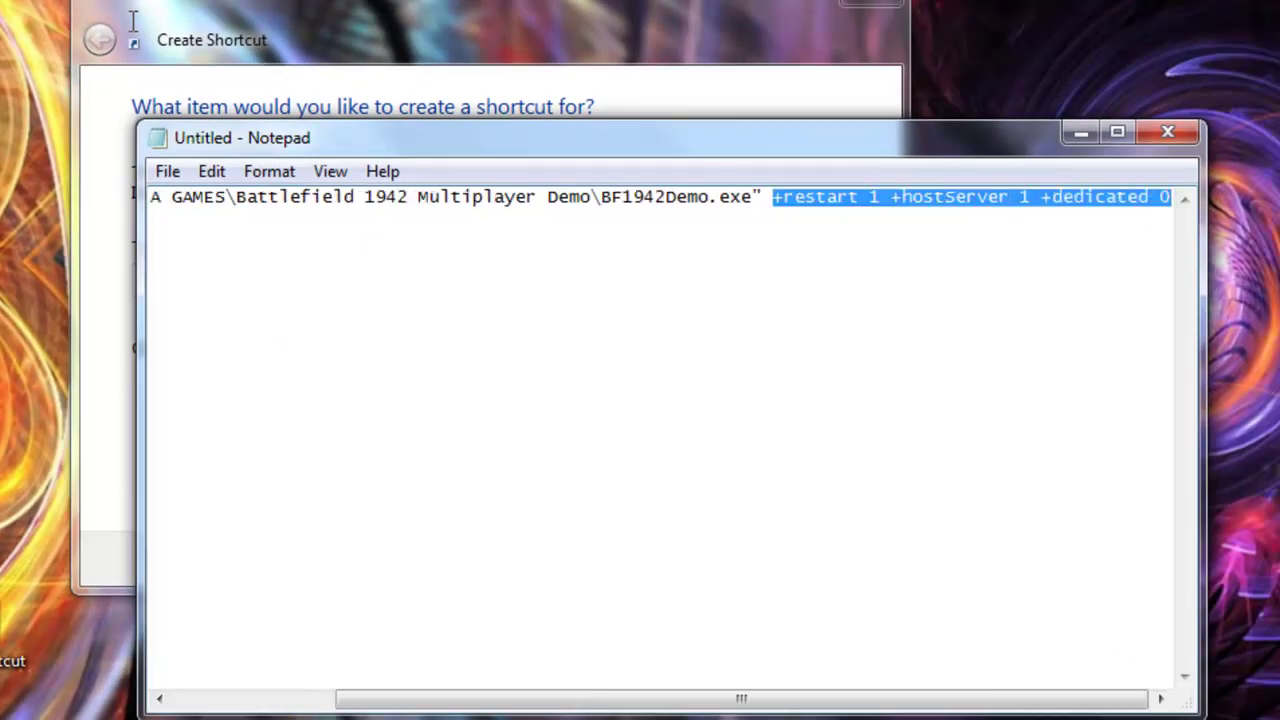
key("End")
key("shift+Left")
key("shift+Left")
key("shift+Left")
key("shift+Left")
key("shift+Left")
key("shift+Left")
key("shift+Left")
key("shift+Left")
key("shift+Left")
key("shift+Left")
key("shift+Left")
key("shift+Left")
key("BackSpace")
key("BackSpace")
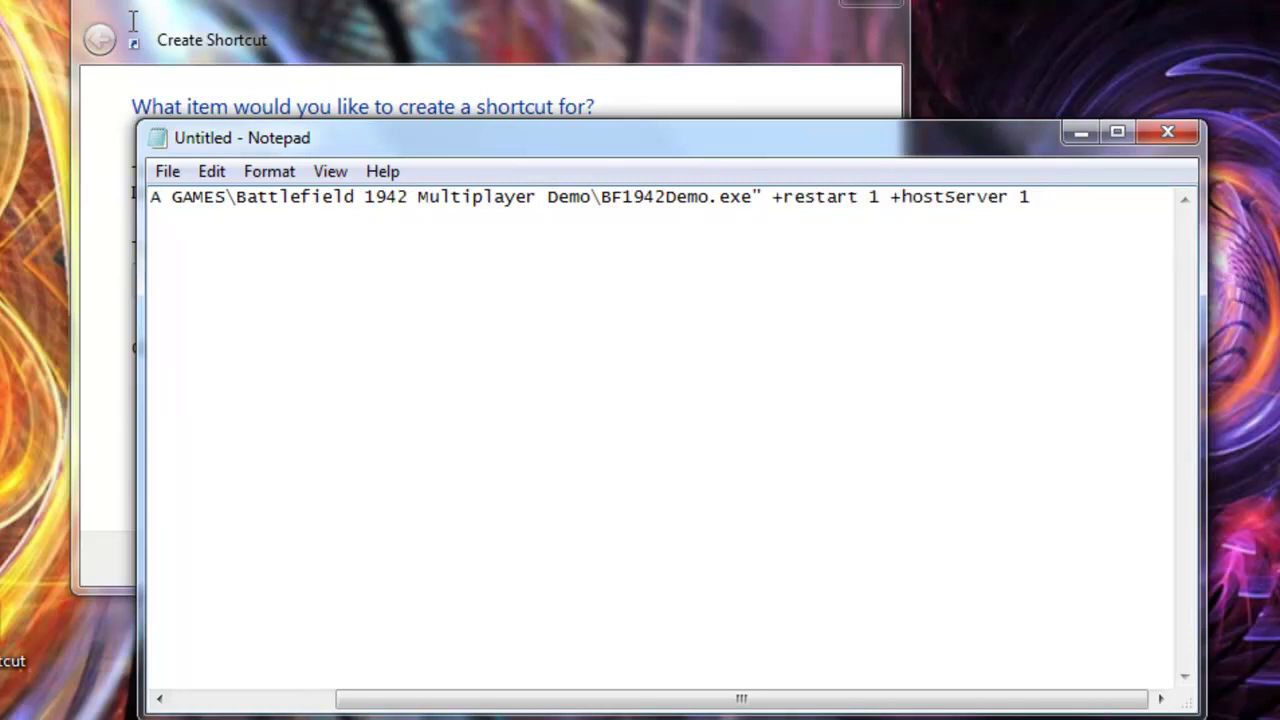
key("shift+Left")
key("shift+Left")
key("shift+Left")
key("shift+Left")
key("shift+Left")
key("shift+Left")
key("shift+Left")
key("shift+Left")
key("shift+Left")
key("shift+Left")
key("shift+Left")
key("shift+Left")
key("shift+Left")
key("shift+Left")
key("shift+Left")
key("shift+Left")
key("shift+Left")
key("shift+Left")
key("shift+Left")
key("shift+Left")
key("ctrl+c")
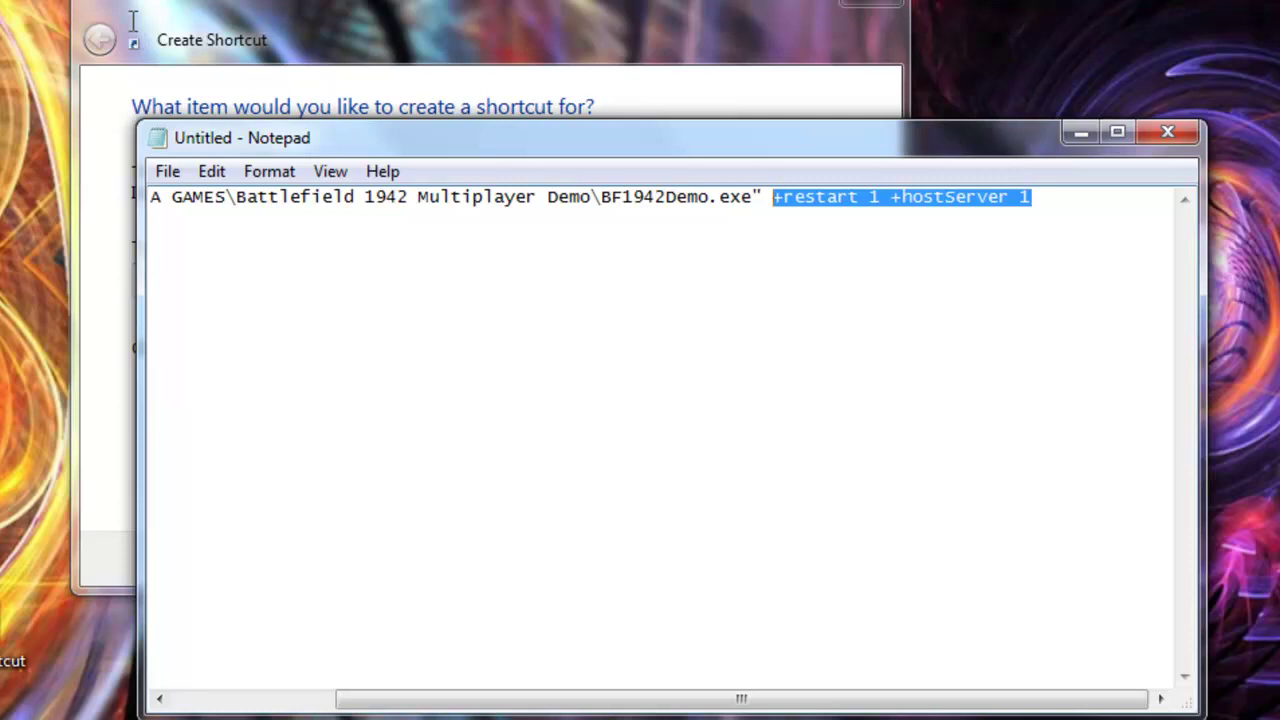
- Paste the launch options after the BF1942Demo.exe target path and continue
left_click(134, 24)
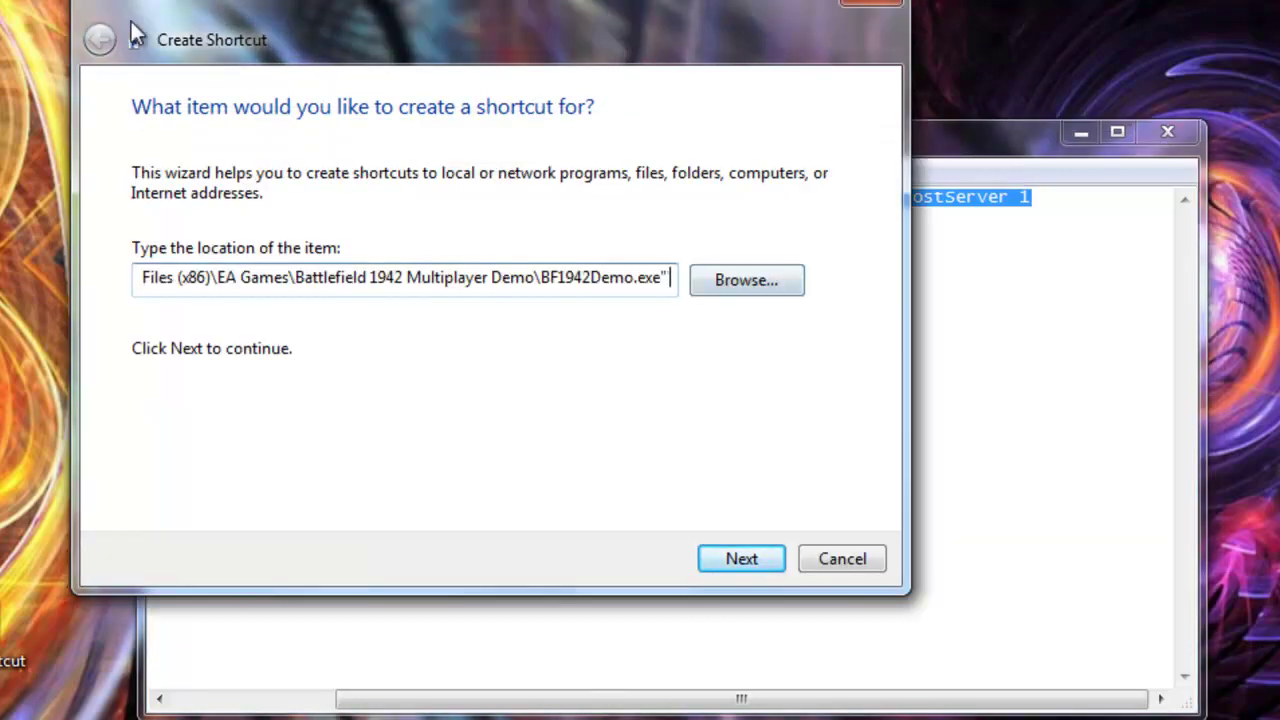
key("ctrl+v")
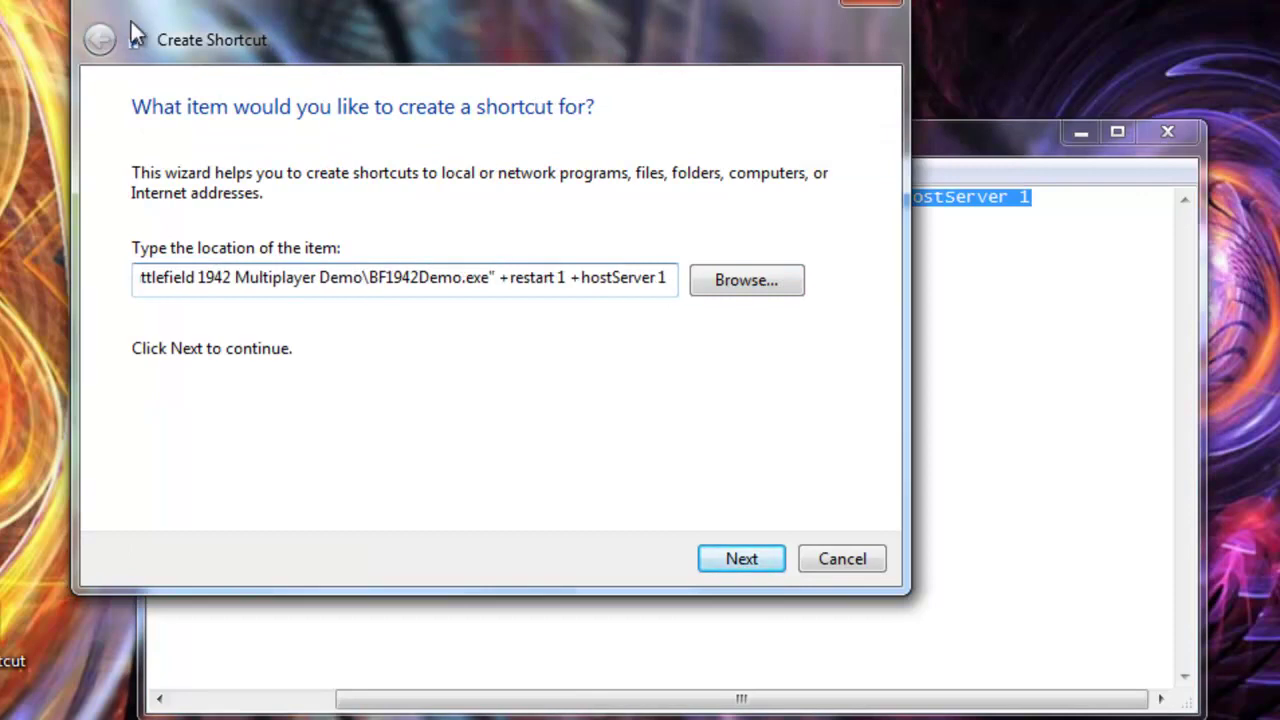
key("Return")
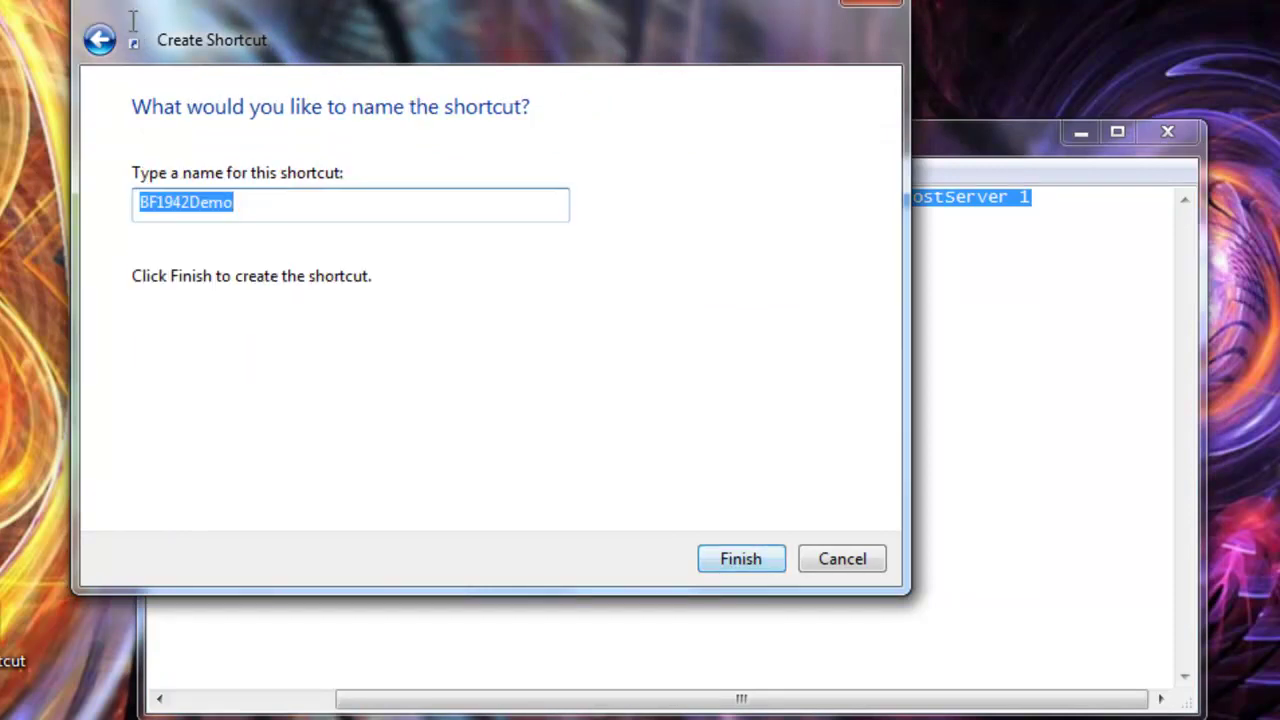
- Name the shortcut '1942 SERVER' and finish the wizard
key("End")
key("BackSpace")
key("BackSpace")
key("BackSpace")
key("BackSpace")
key("BackSpace")
key("BackSpace")
key("BackSpace")
key("BackSpace")
key("BackSpace")
key("BackSpace")
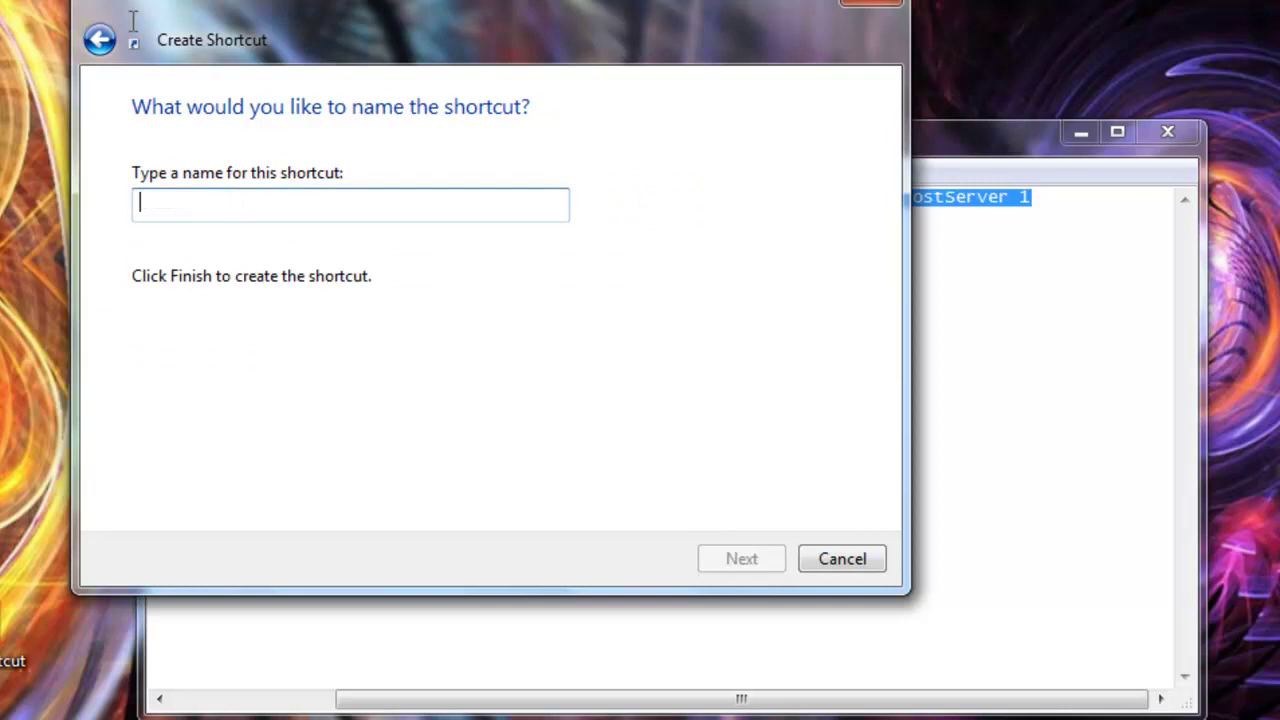
type("1942")
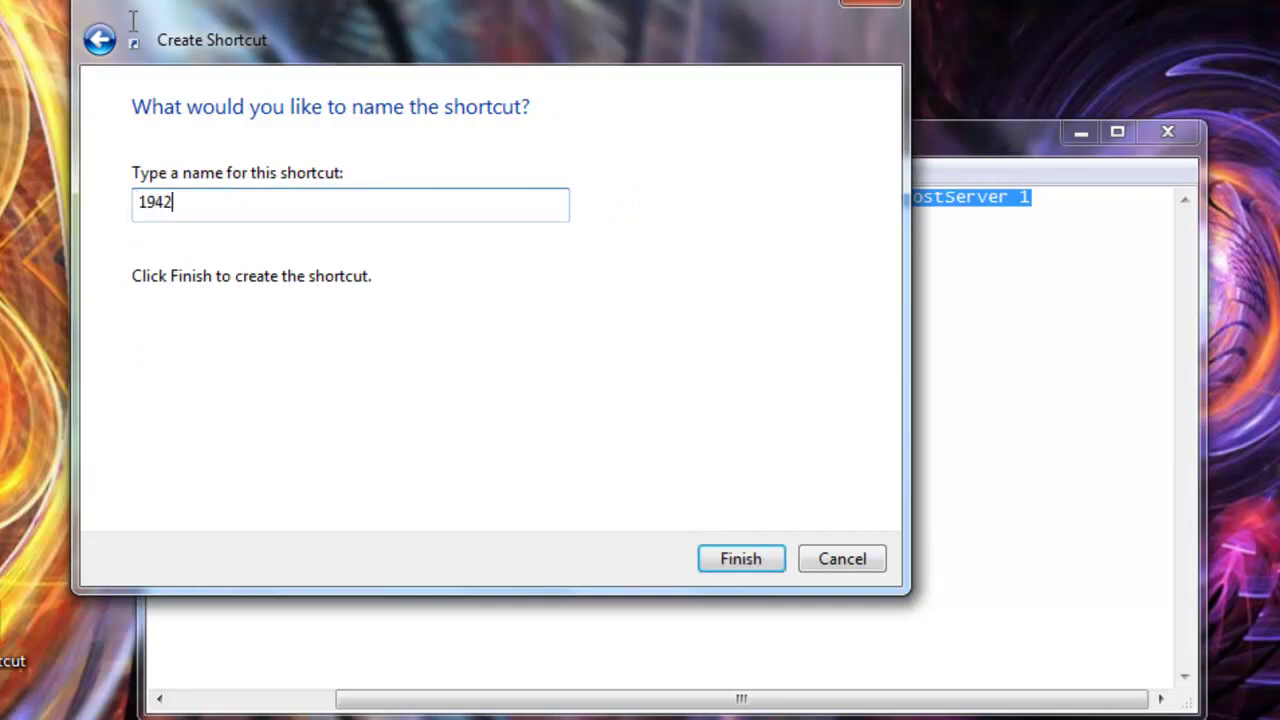
type(" SERVER")
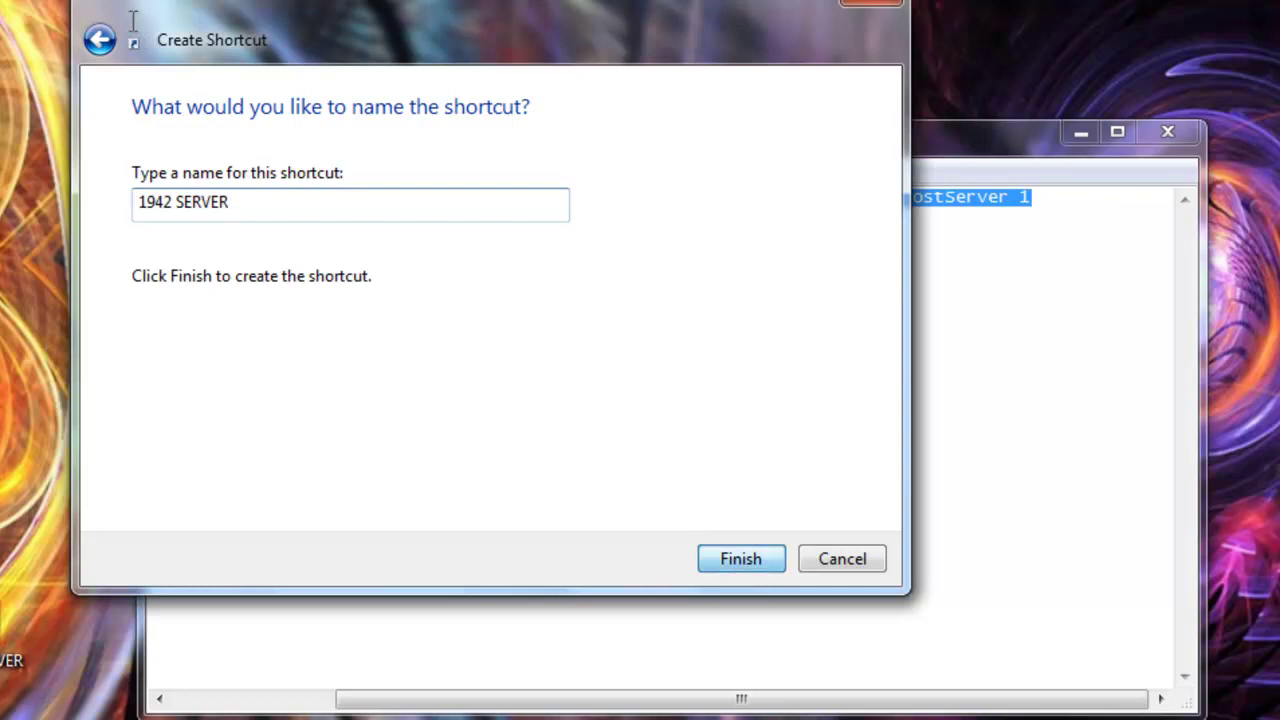
key("Return")
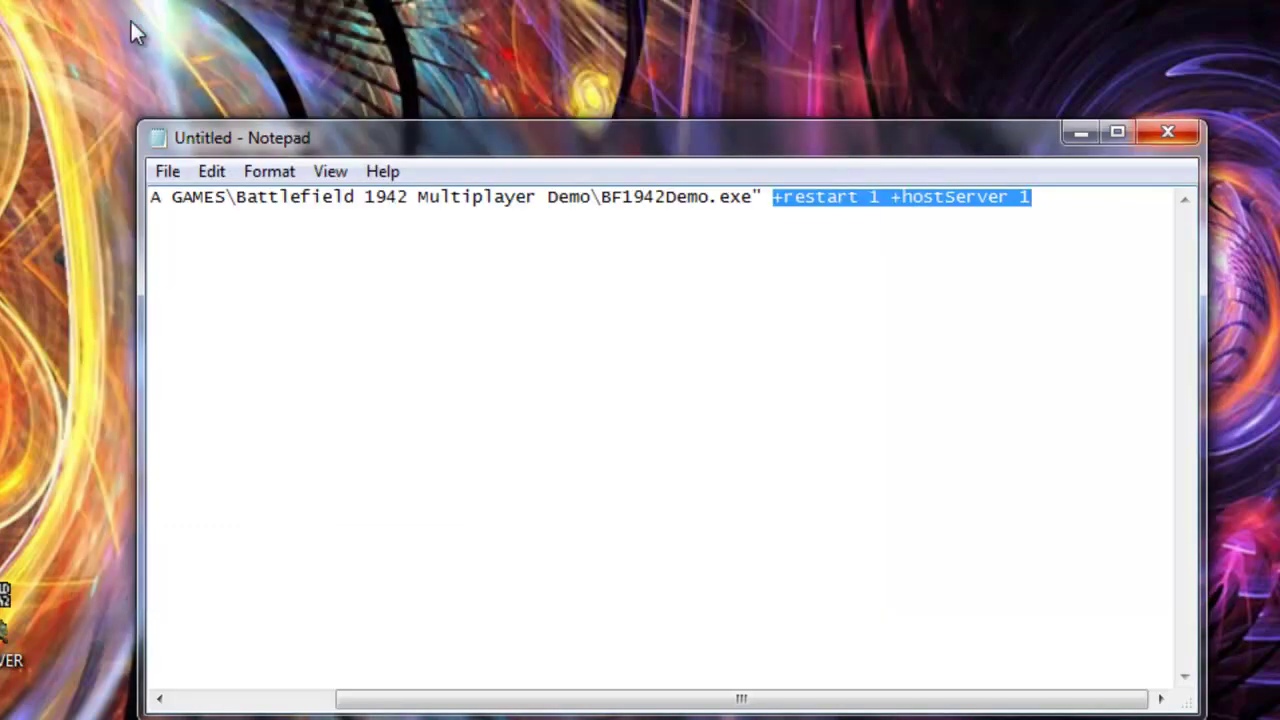
- Close Notepad without saving the note
key("alt+F4")
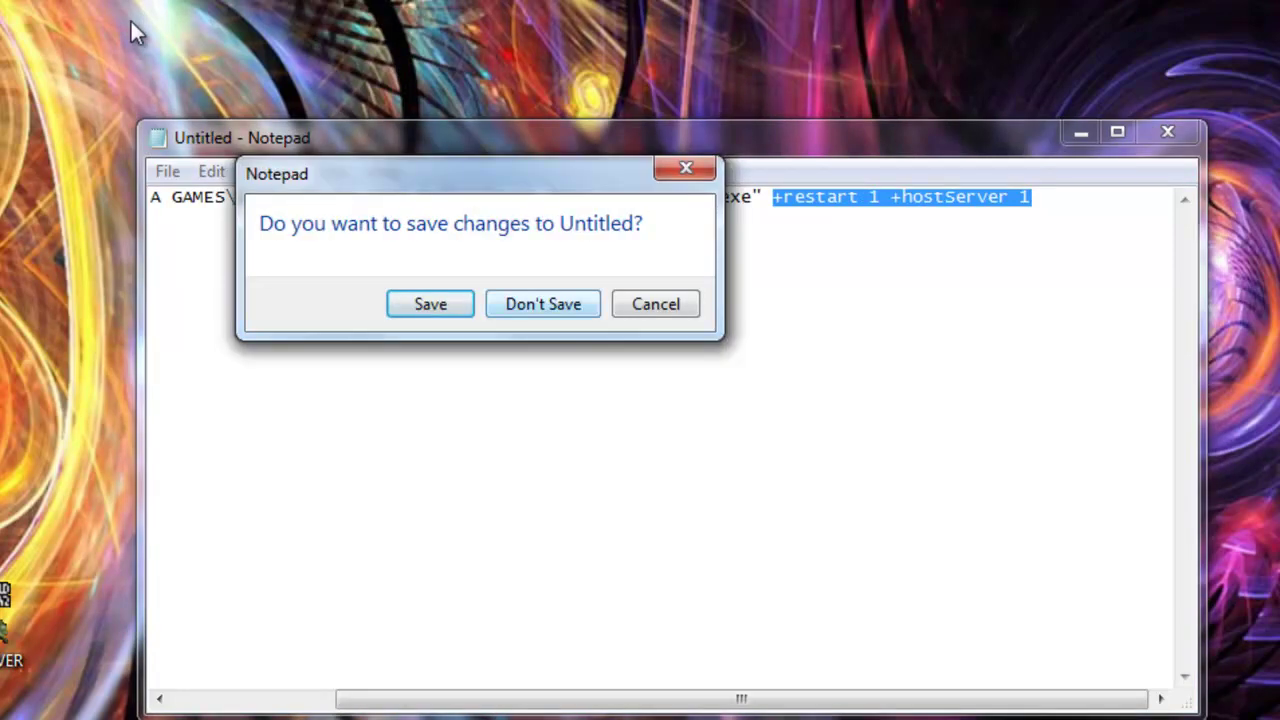
key("Escape")
key("alt+F4")
key("n")
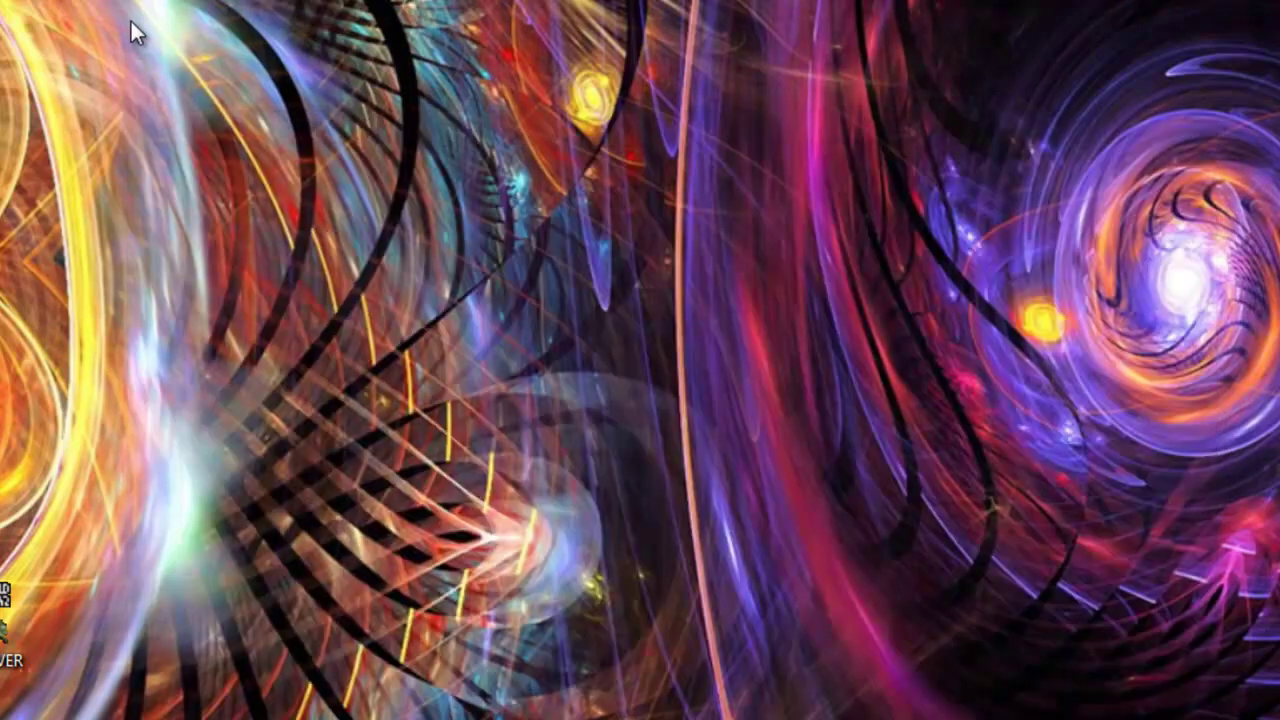